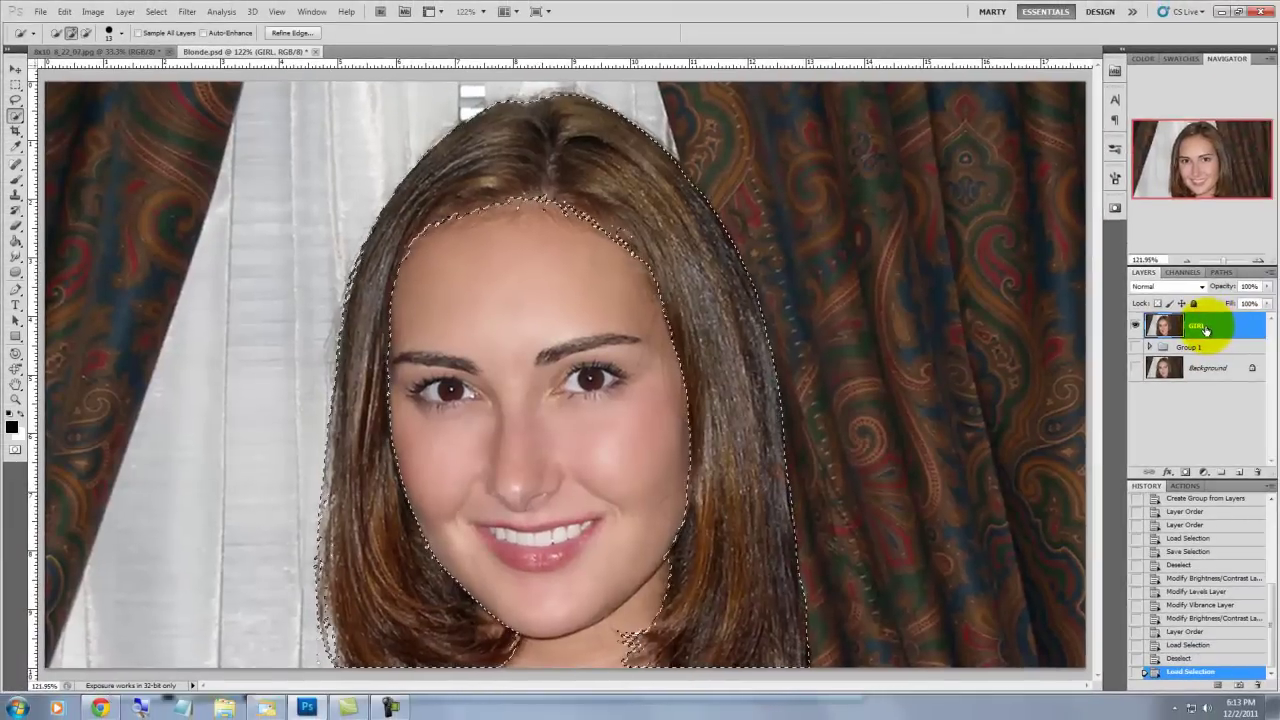
Step: Preview the hair selection as a quick mask, then return to the normal photo view
key("q")
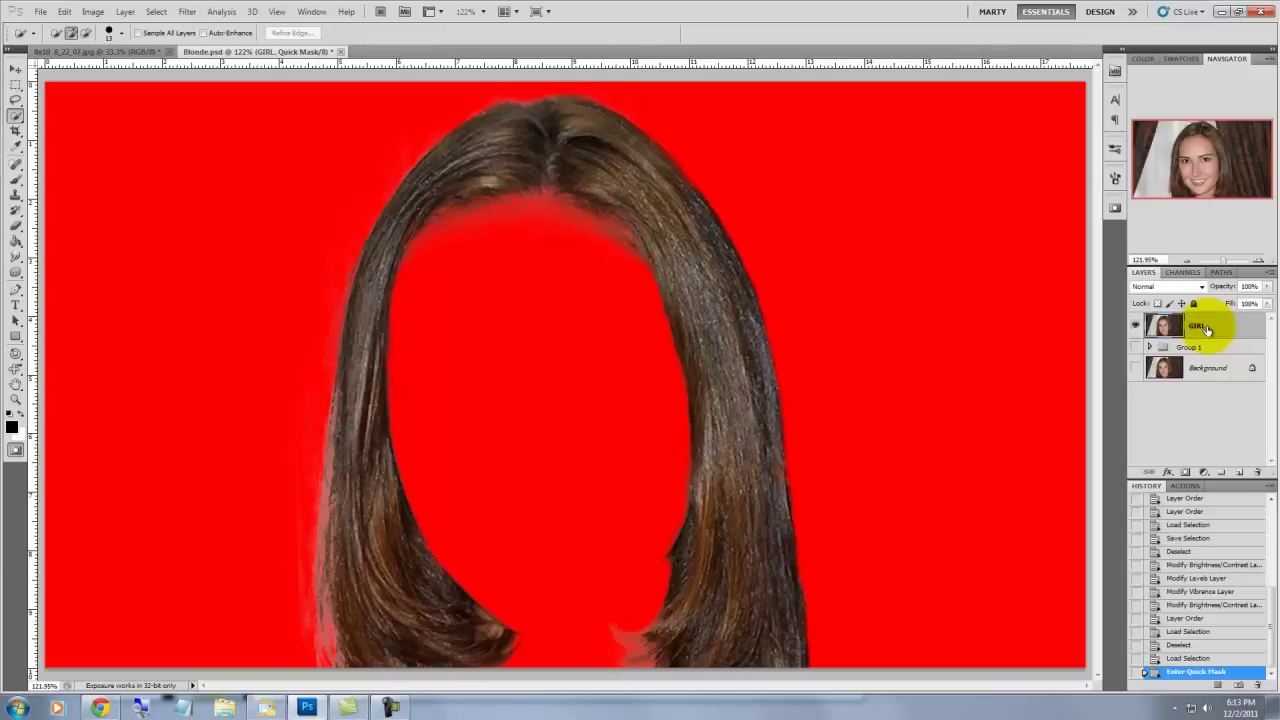
key("q")
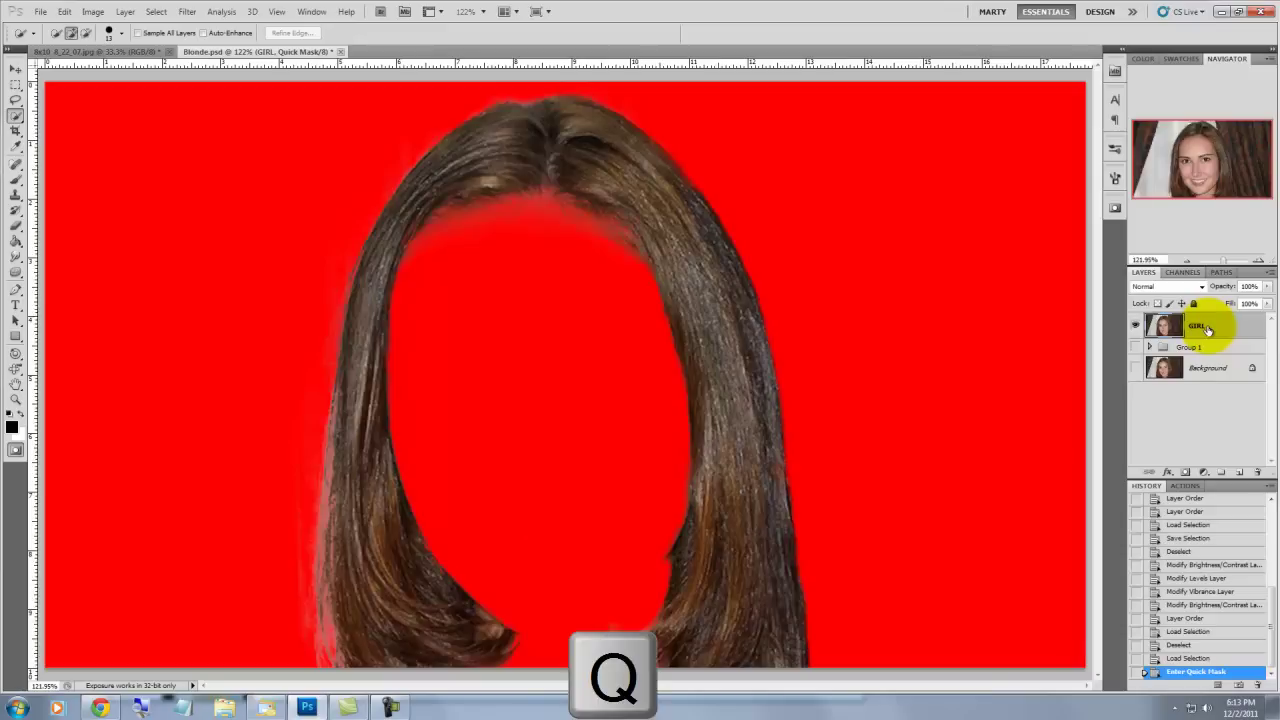
Step: Copy the selected hair to Layer 2, add a hair-shaped layer mask, and target its image
key("q")
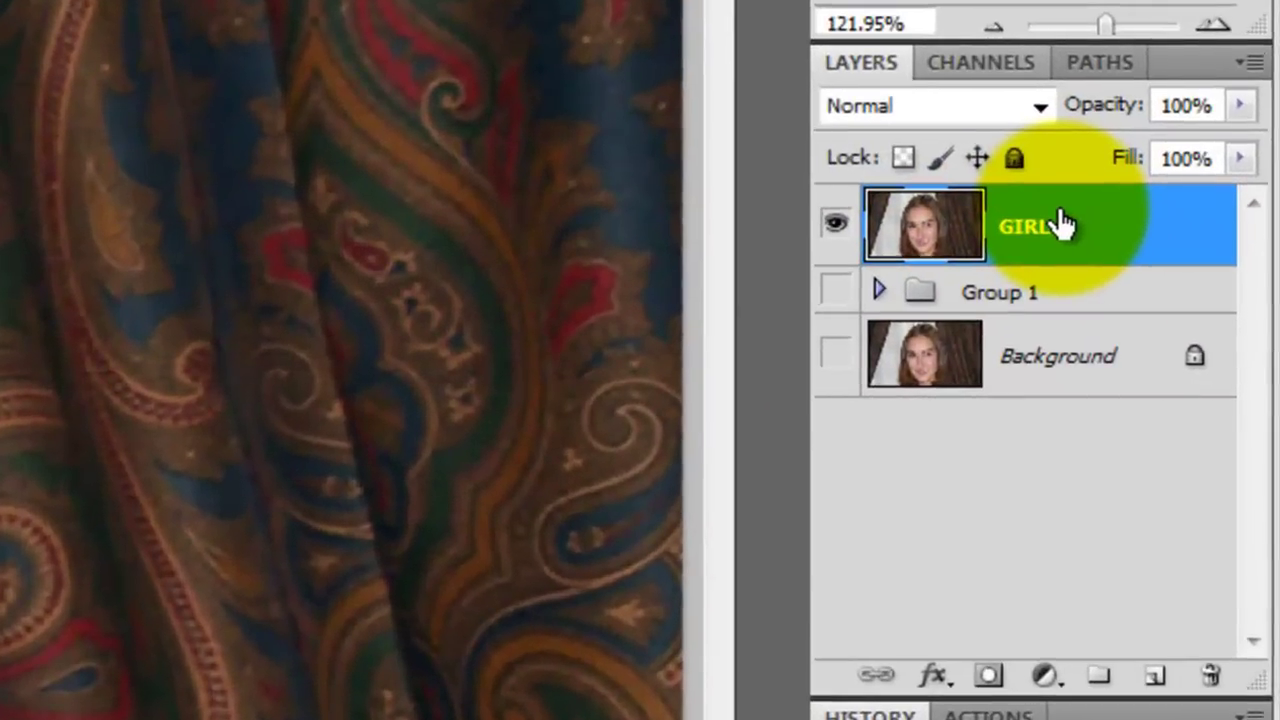
key("ctrl+j")
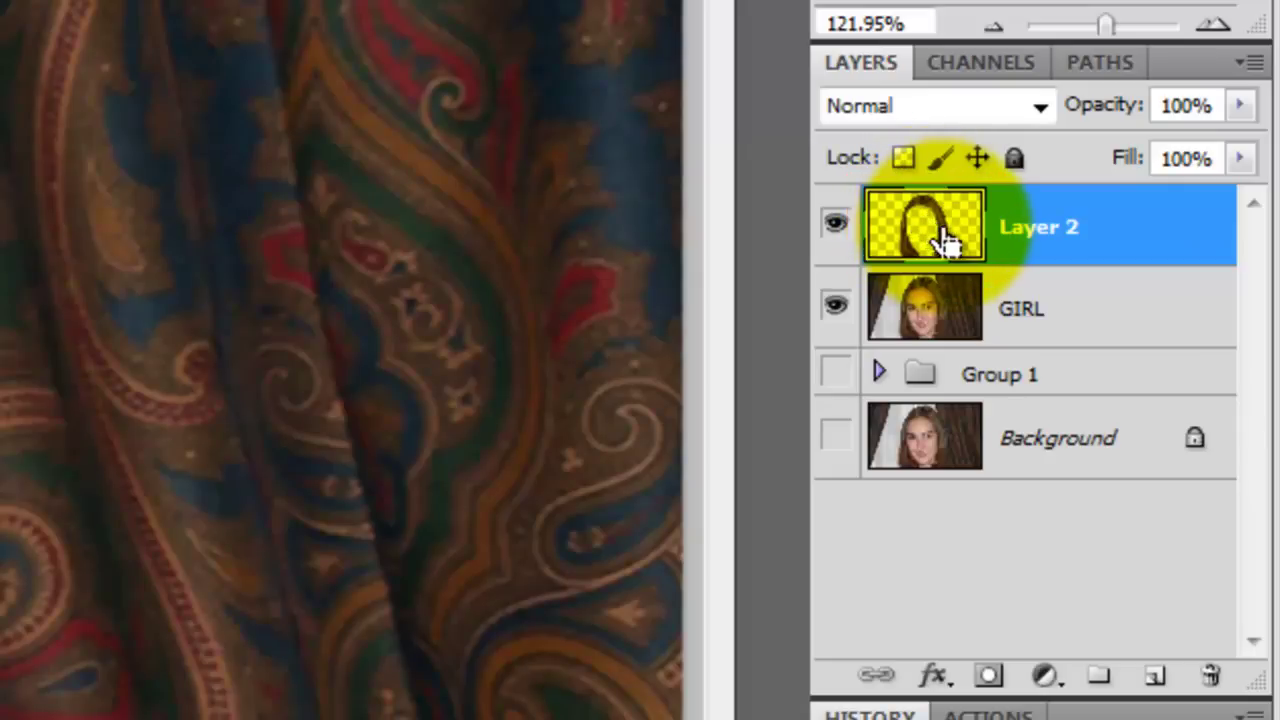
left_click(991, 677)
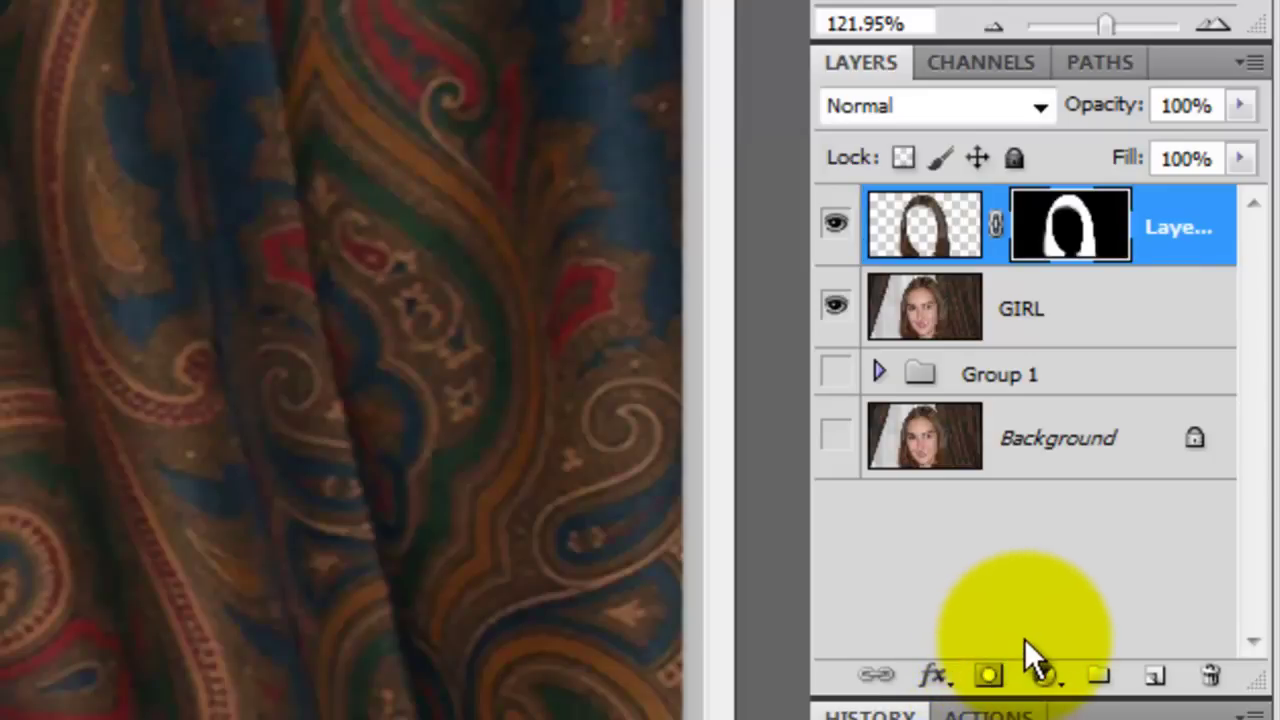
left_click(930, 230)
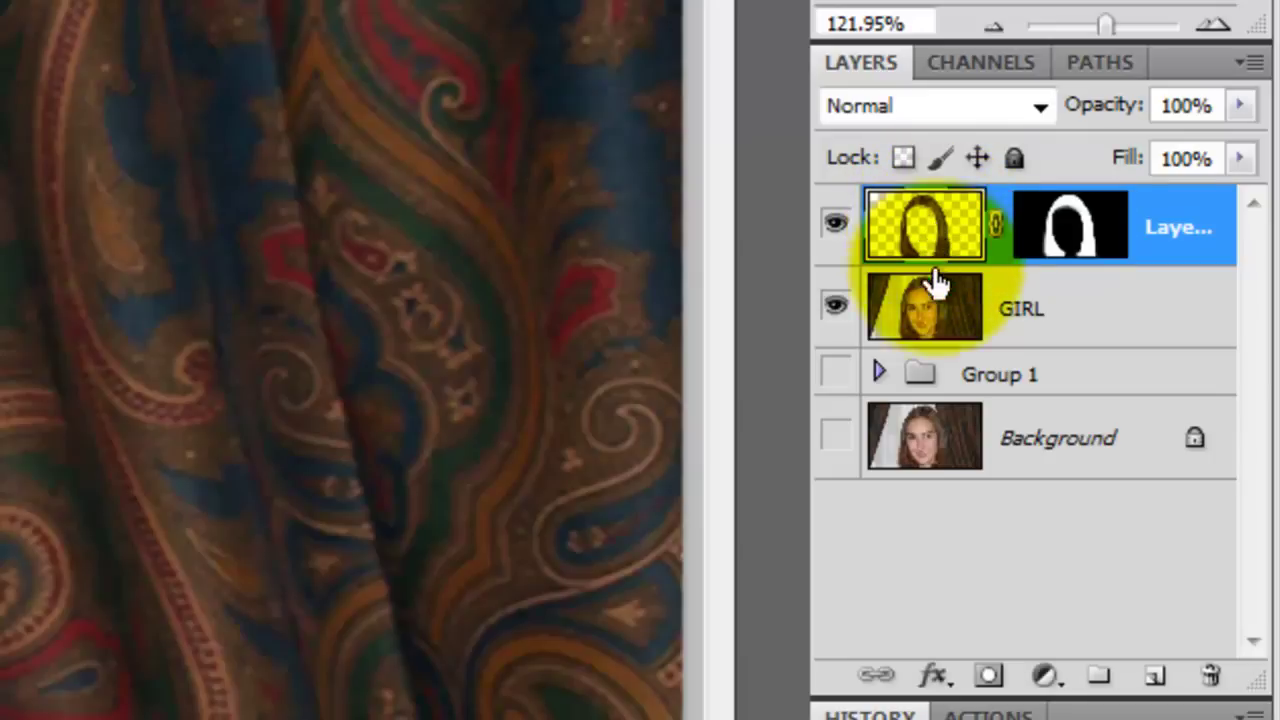
Step: Add a Selective Color adjustment layer clipped to Layer 2 so it affects only the hair
left_click(1046, 680)
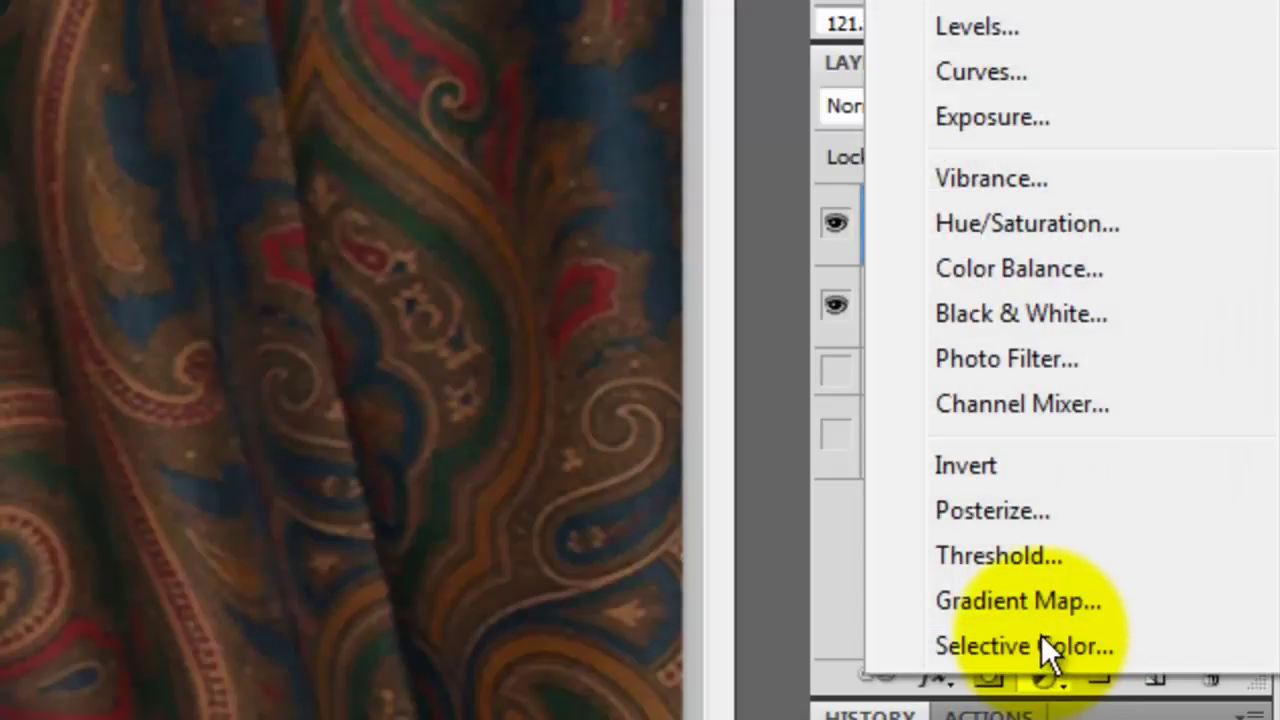
left_click(1041, 636)
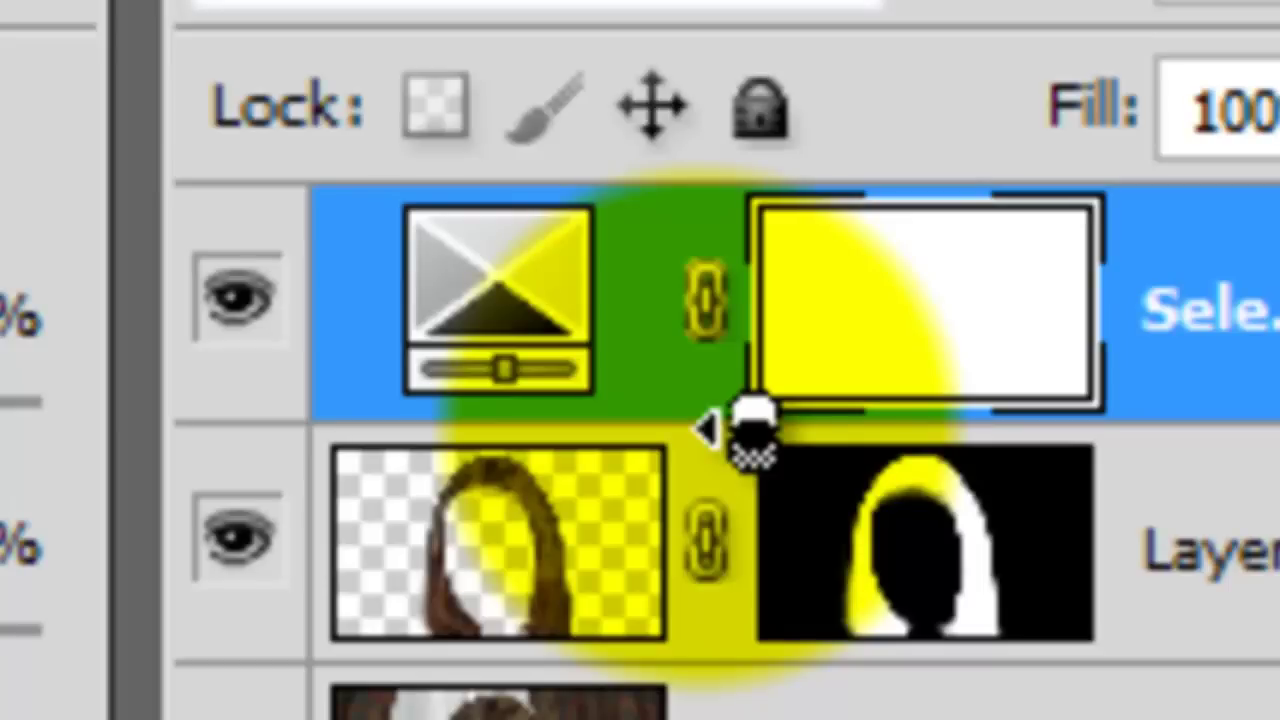
left_click(752, 425, "alt")
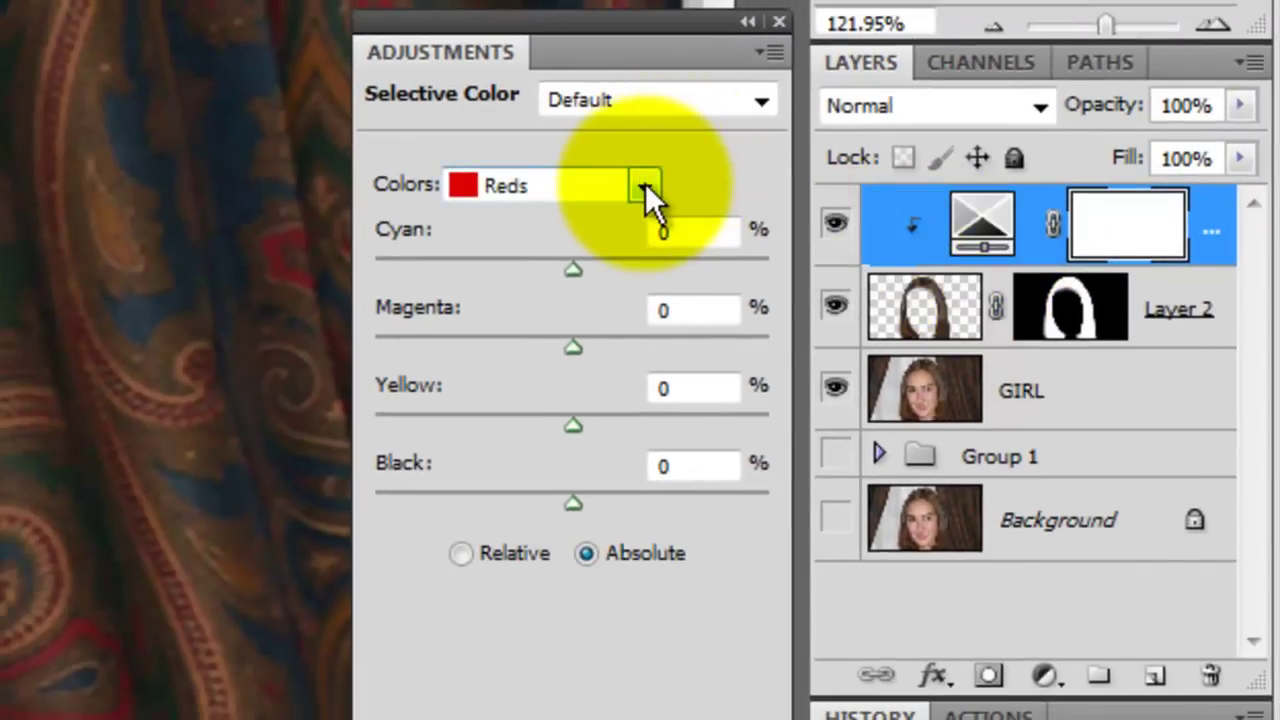
Step: Set the Selective Color Neutrals to Cyan -37, Magenta -21, Yellow -13, Black 18
left_click(645, 185)
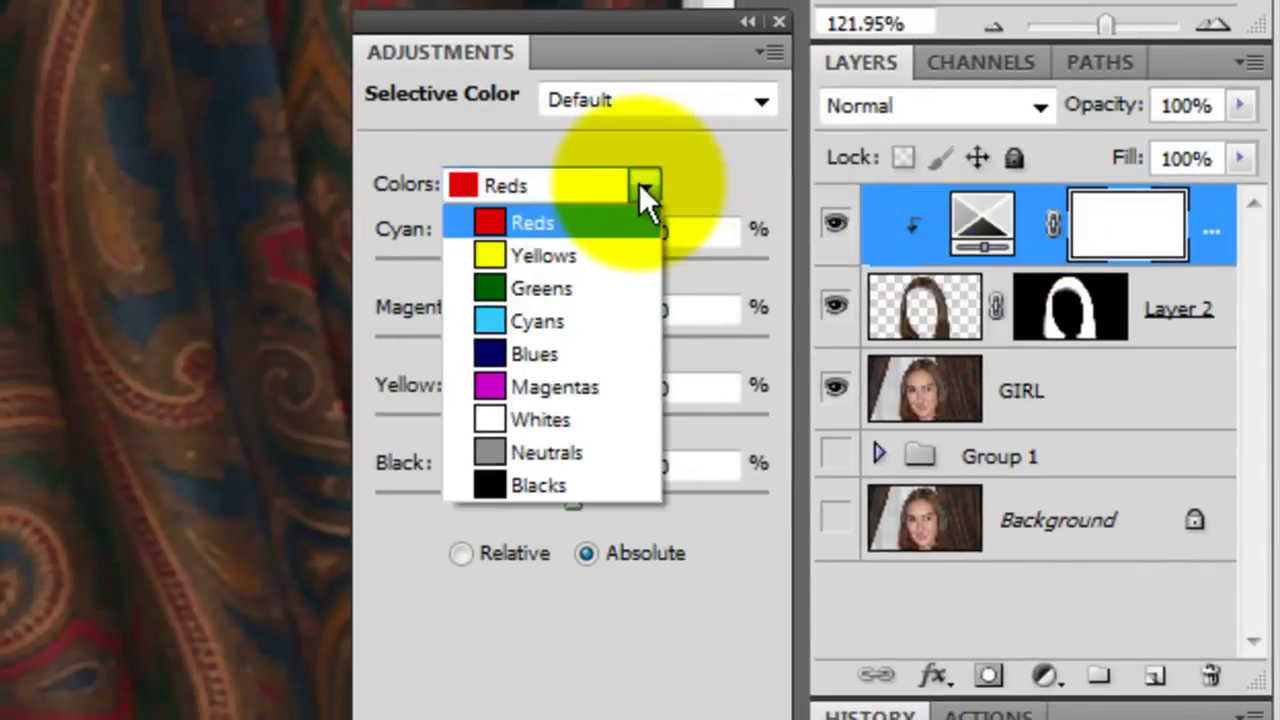
left_click(554, 450)
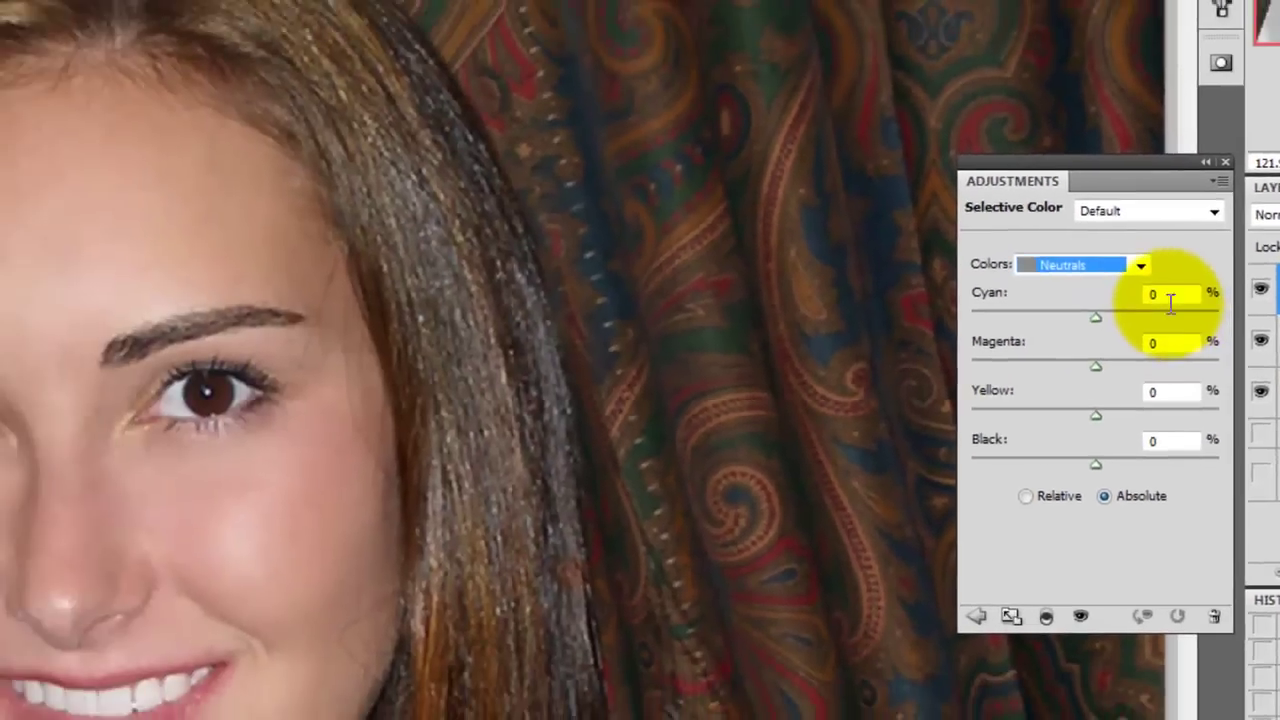
left_click(664, 232)
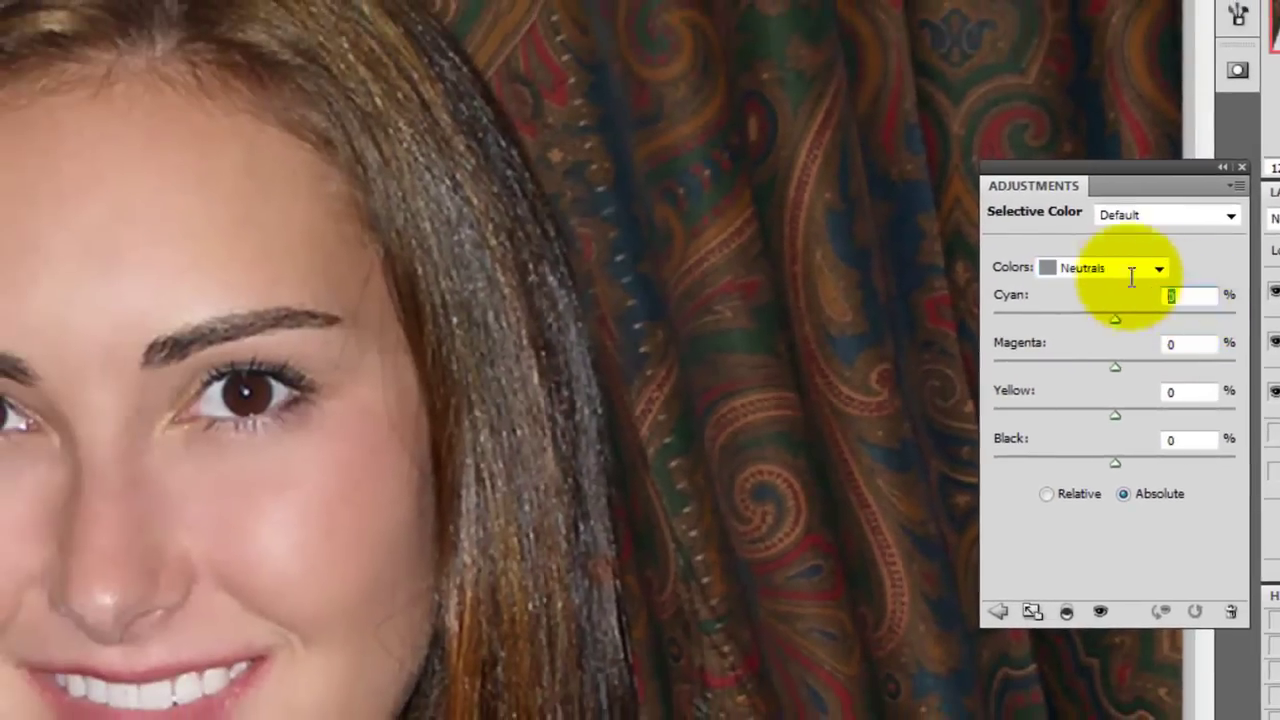
type("-37")
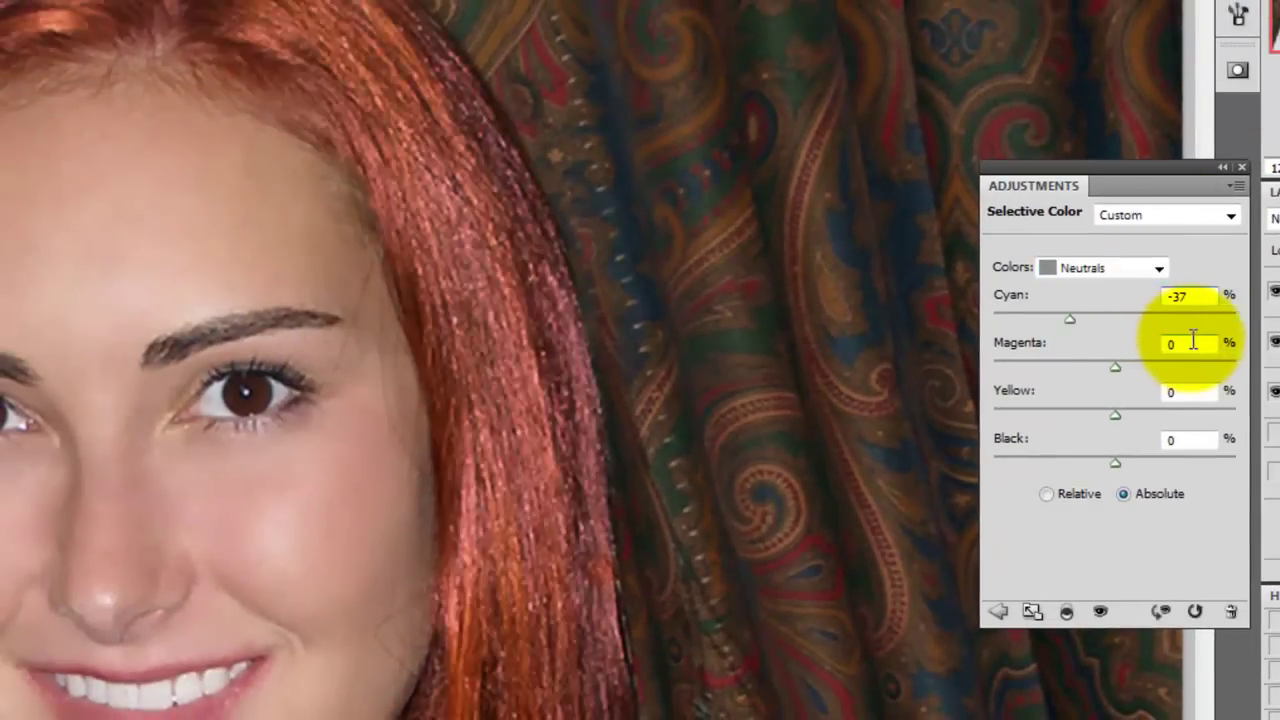
left_click(1196, 342)
type("-21")
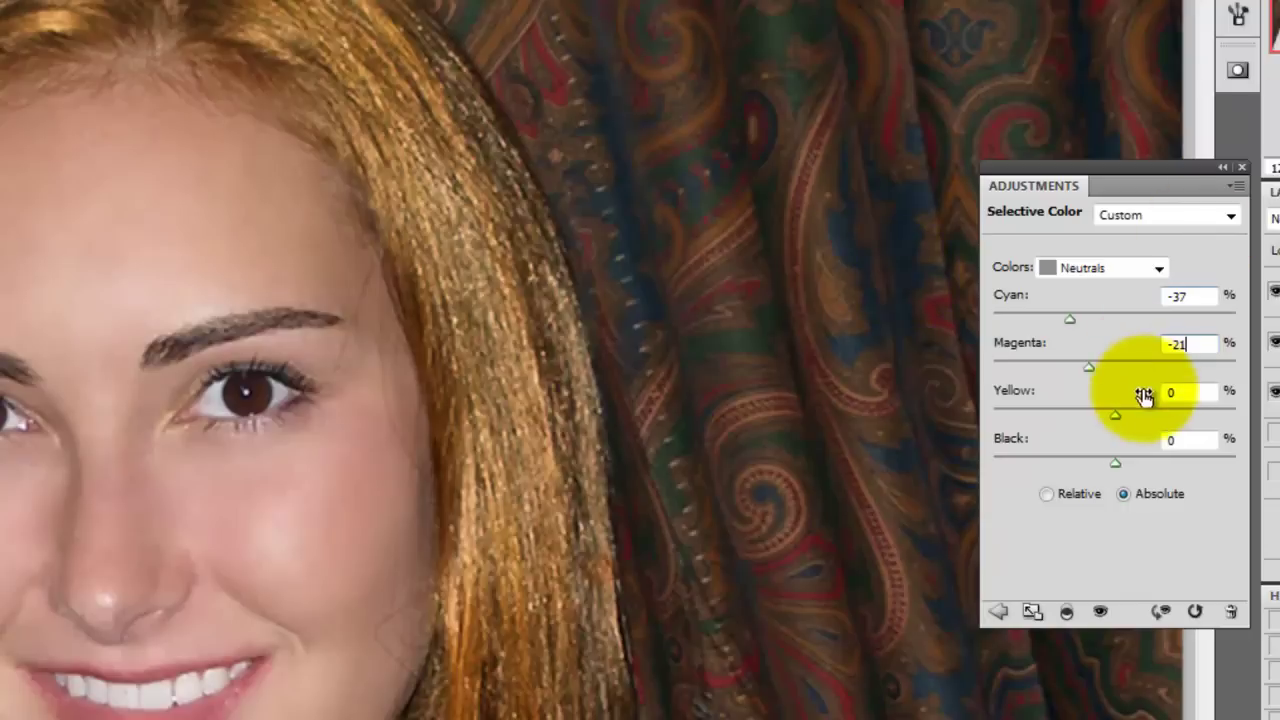
left_click(1185, 391)
type("-13")
left_click(1178, 436)
left_click(1168, 441)
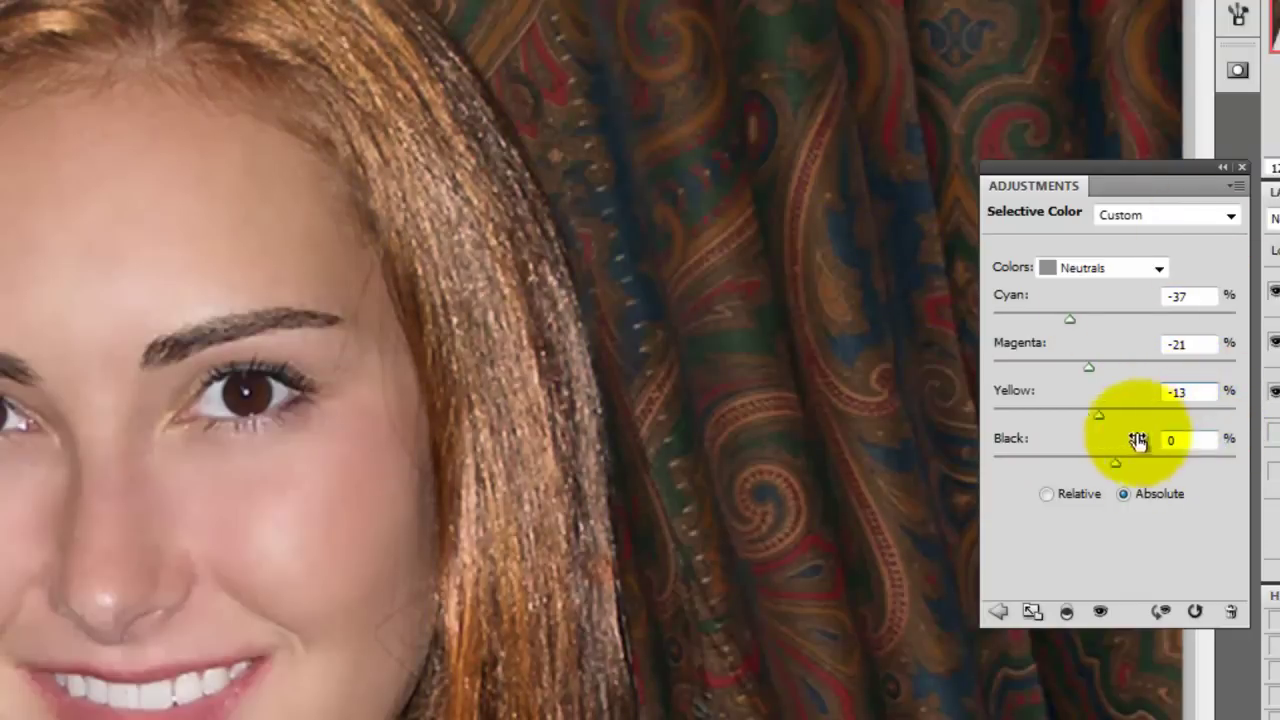
type("18")
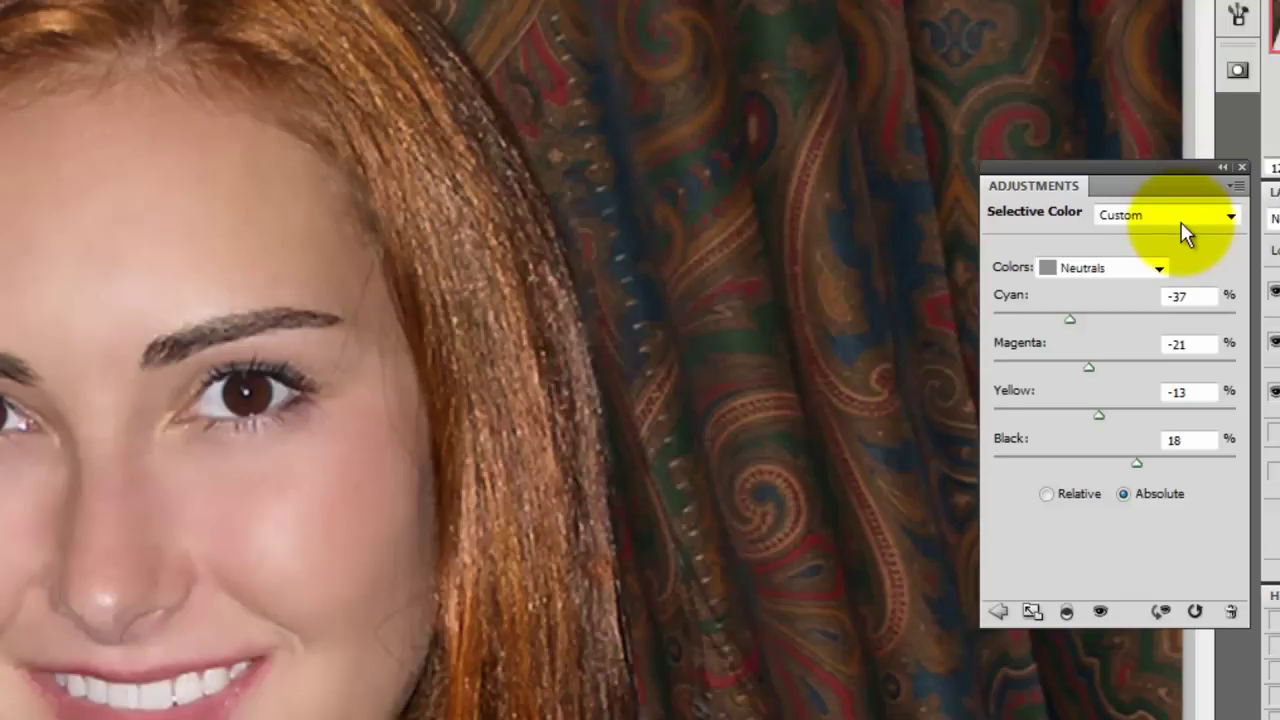
Step: Set the Selective Color Blacks to Cyan -24, Magenta -21, Yellow -4, Black 28
left_click(1156, 268)
left_click(1086, 449)
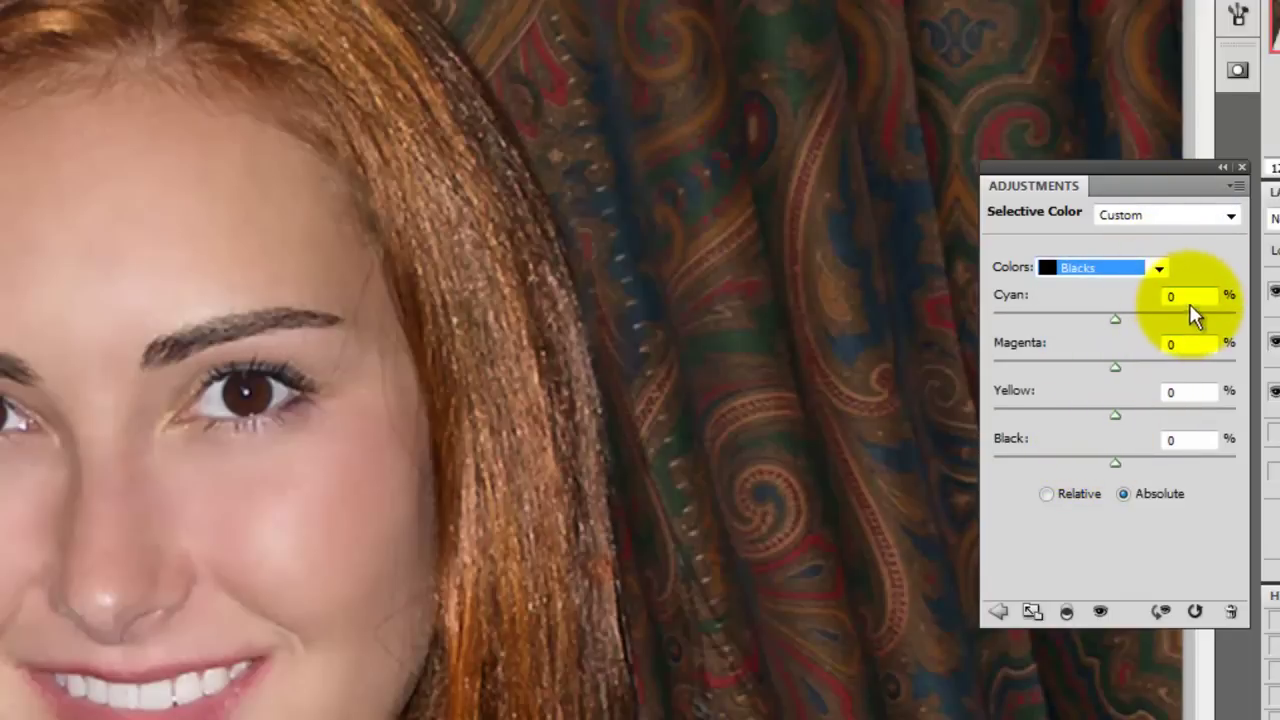
double_click(1191, 298)
type("-24")
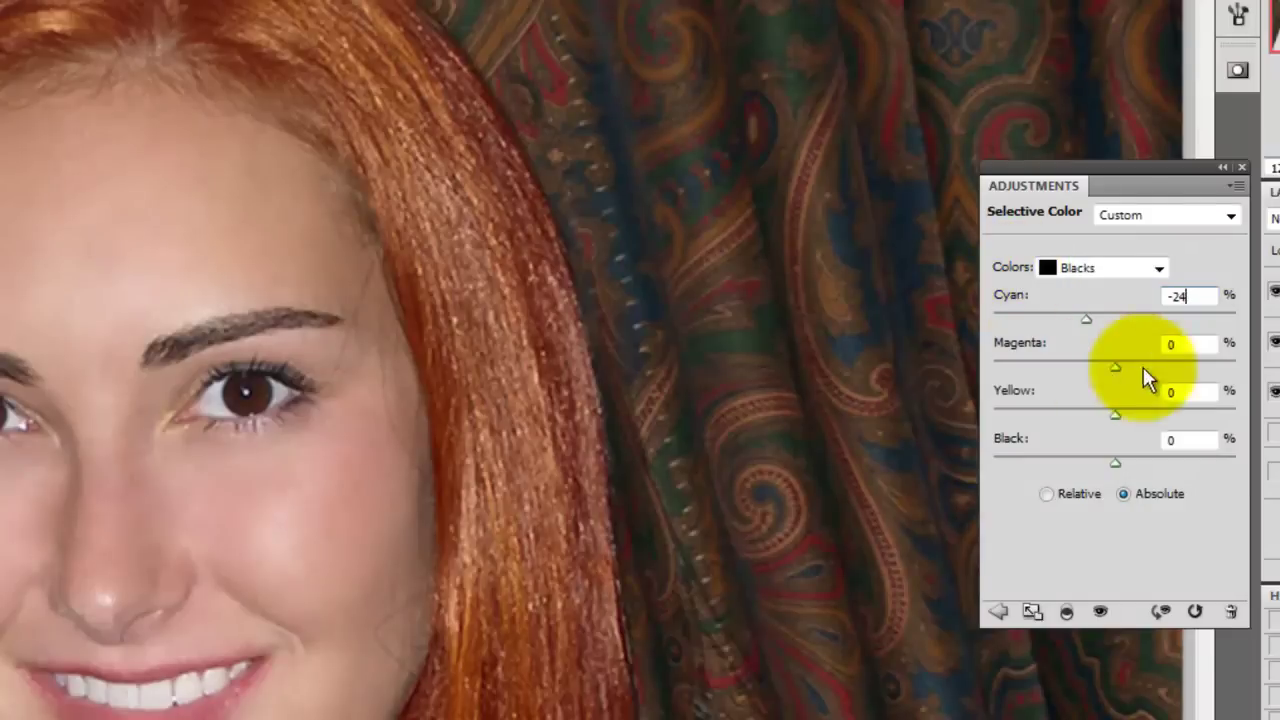
double_click(1171, 345)
type("-21")
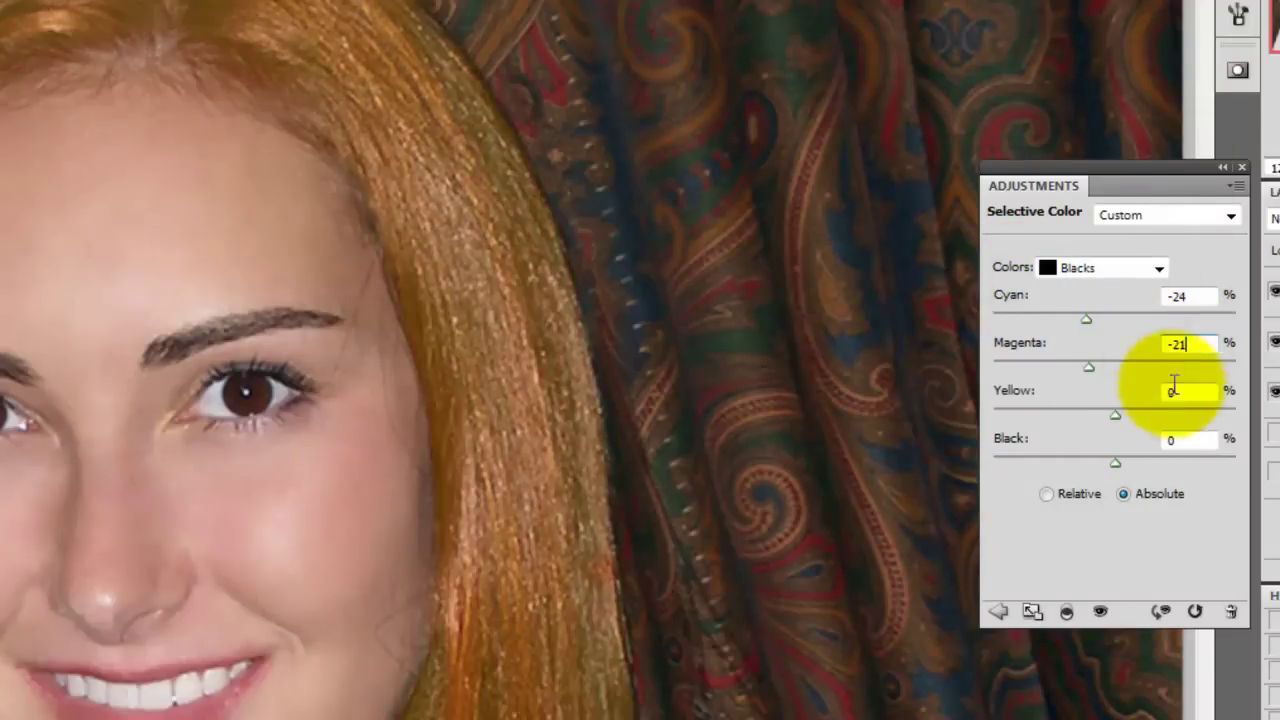
double_click(1172, 393)
type("-4")
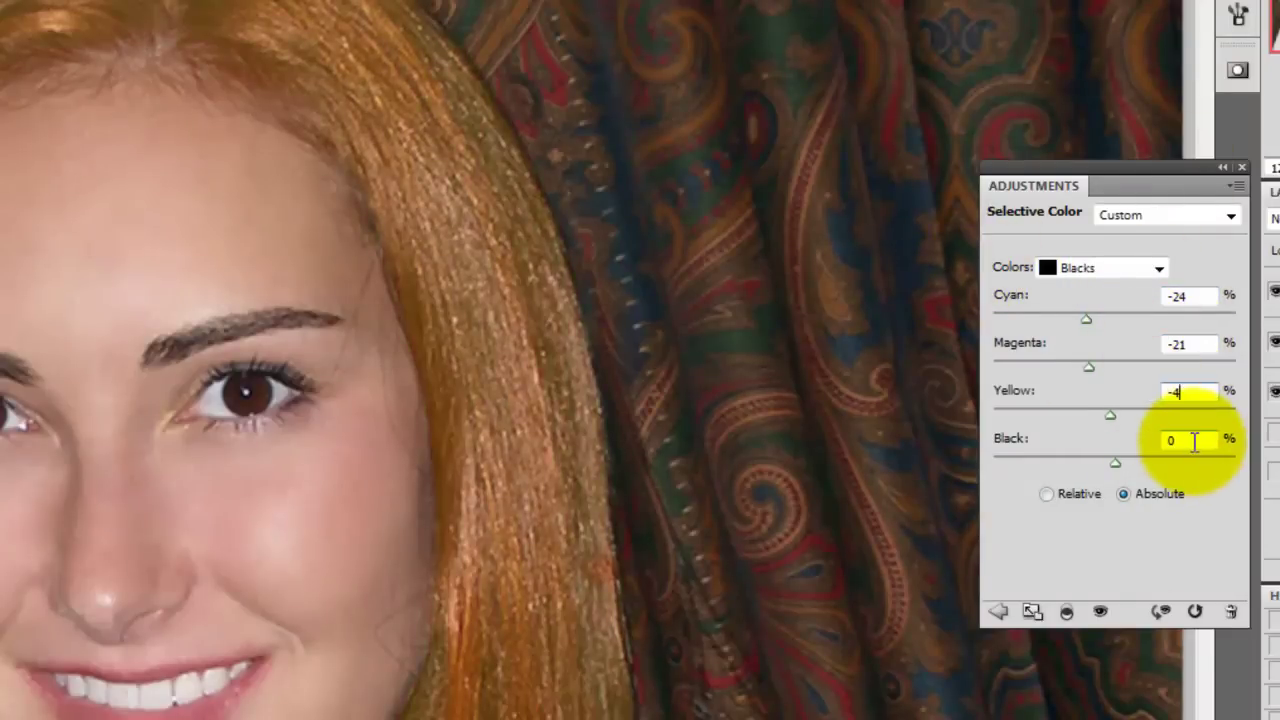
double_click(1194, 440)
type("28")
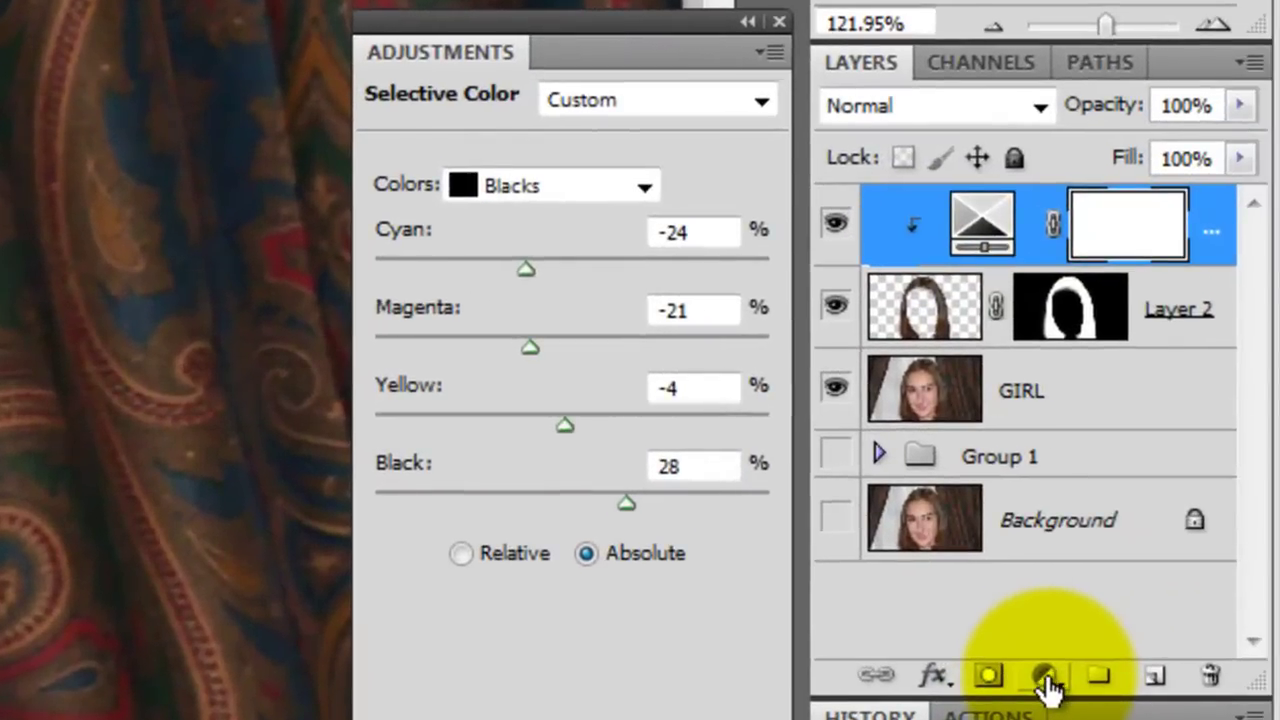
Step: Add a clipped Levels adjustment with midtone 1.33, white input 210 and output white 226
left_click(1046, 678)
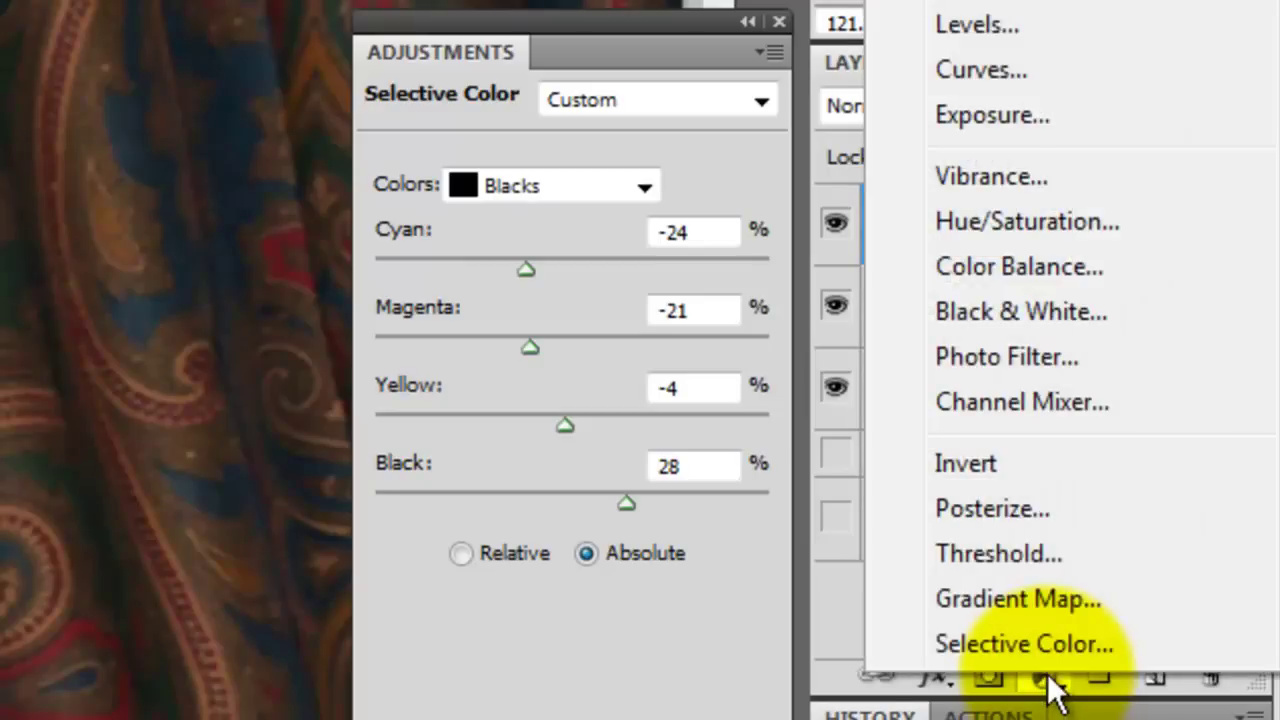
left_click(1006, 24)
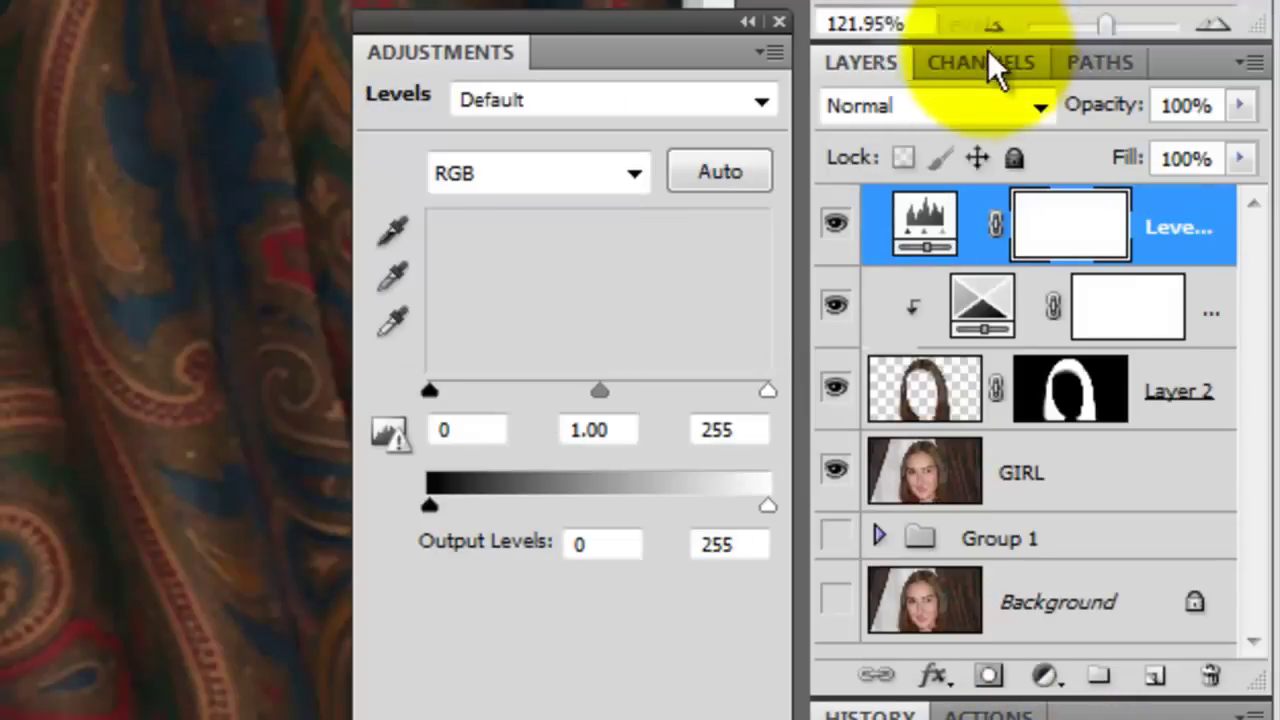
left_click(1052, 268, "alt")
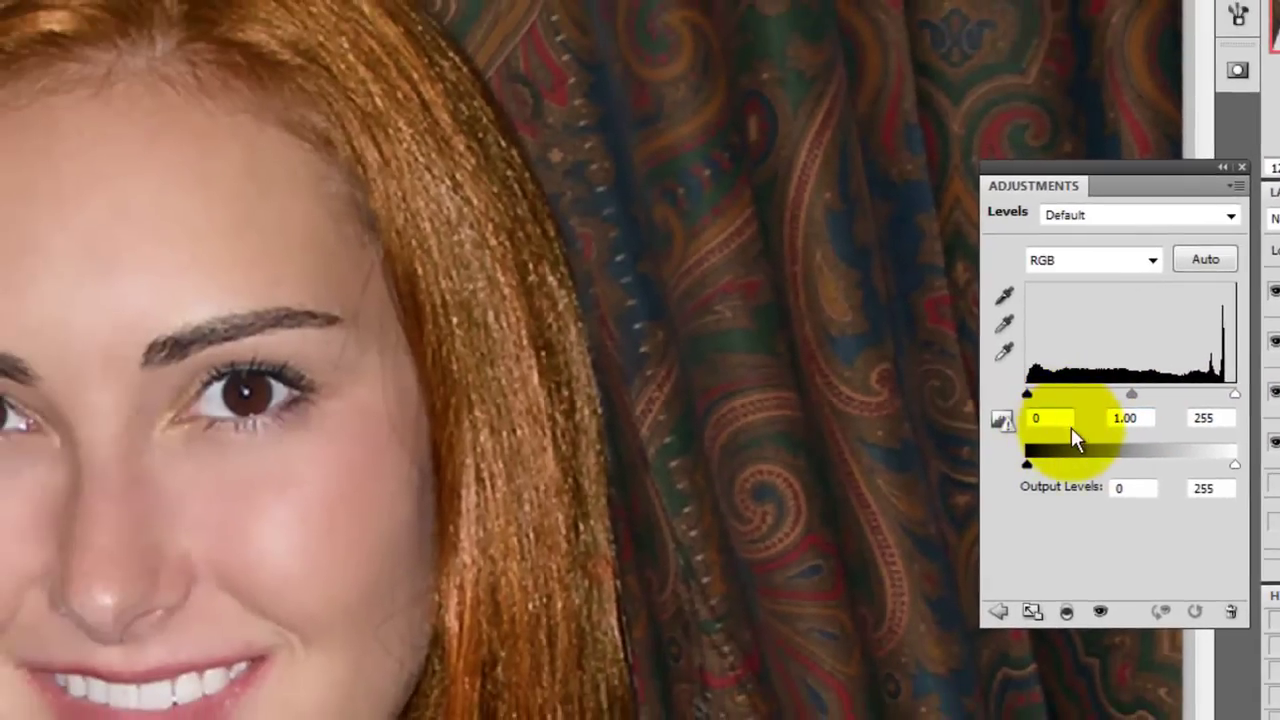
left_click(1124, 418)
type("1.33")
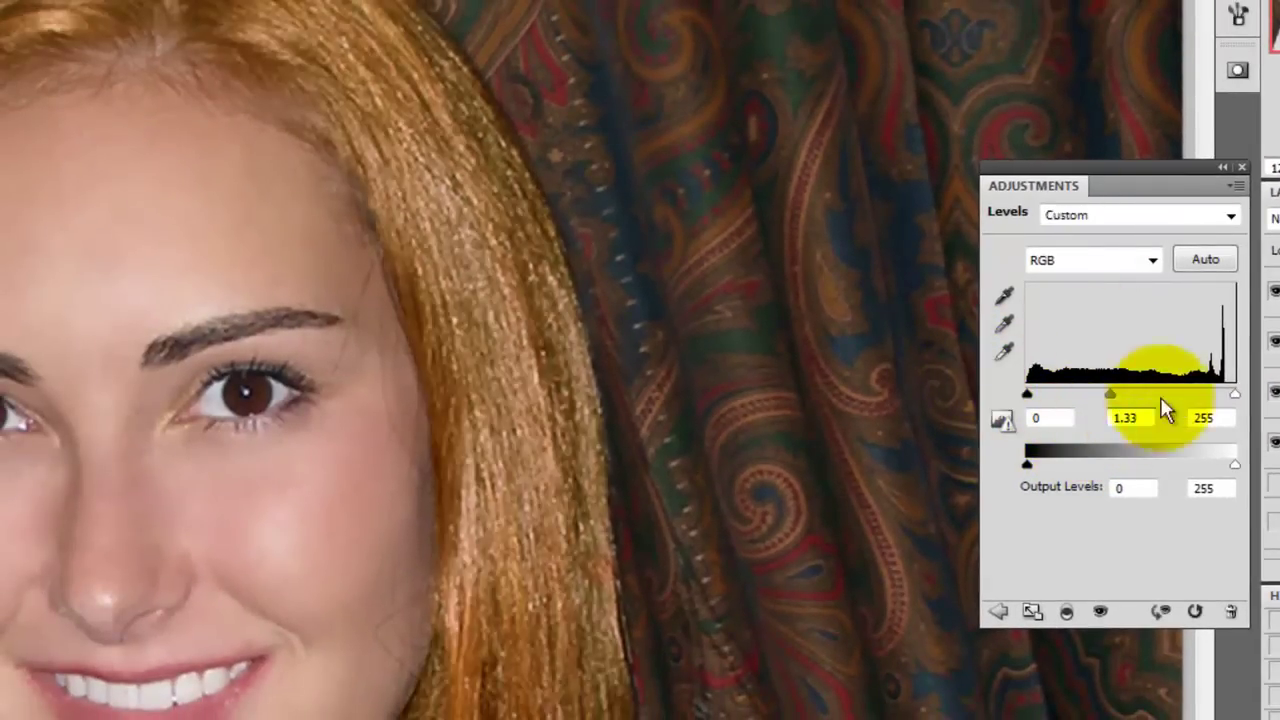
left_click(1201, 418)
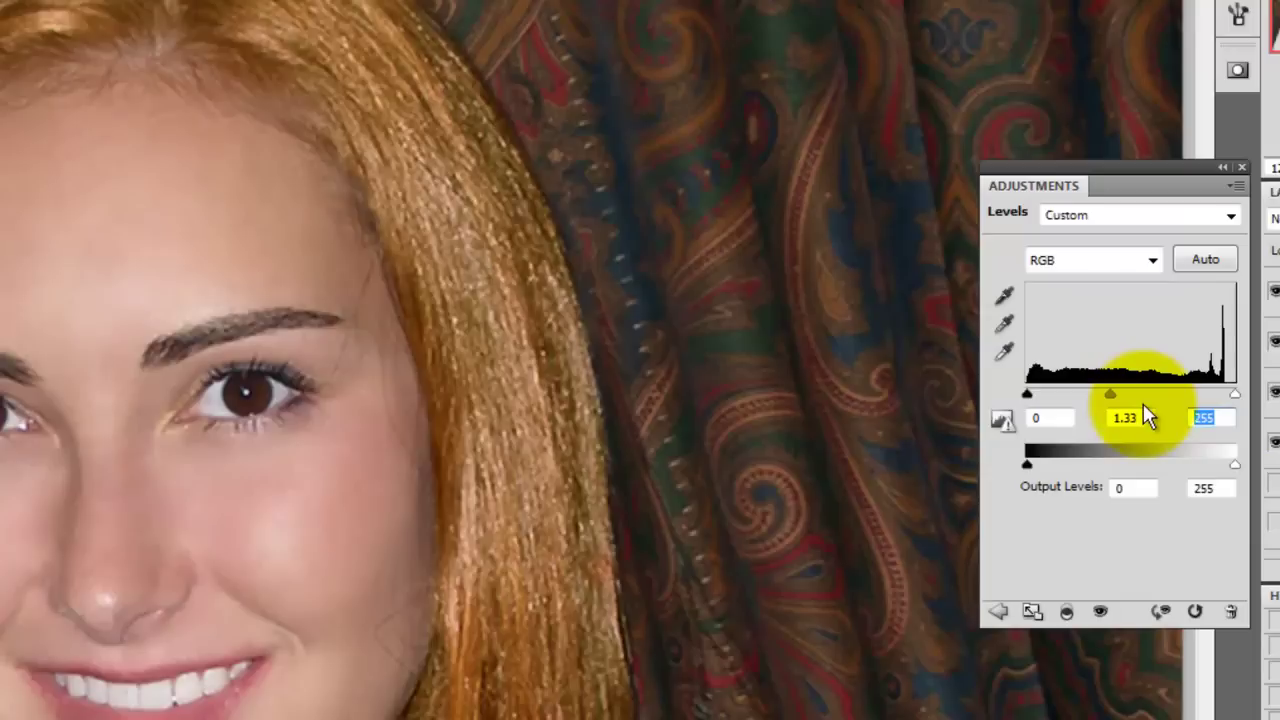
type("210")
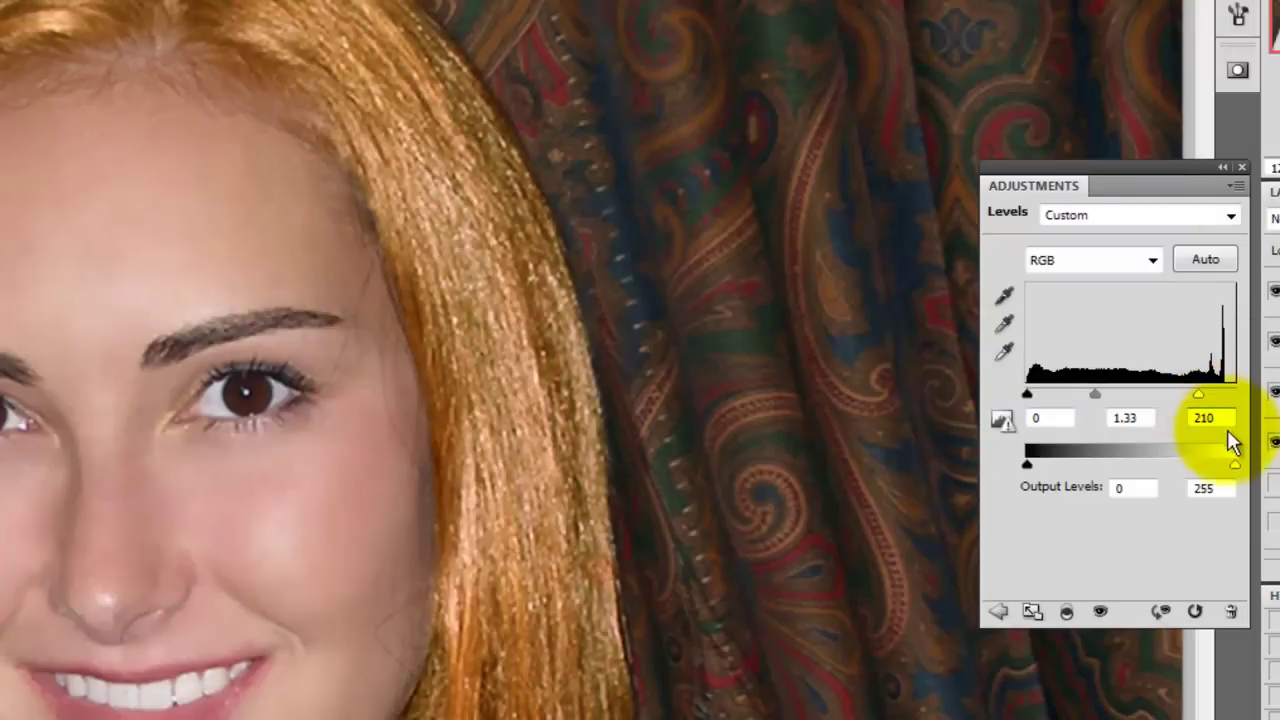
left_click(1210, 488)
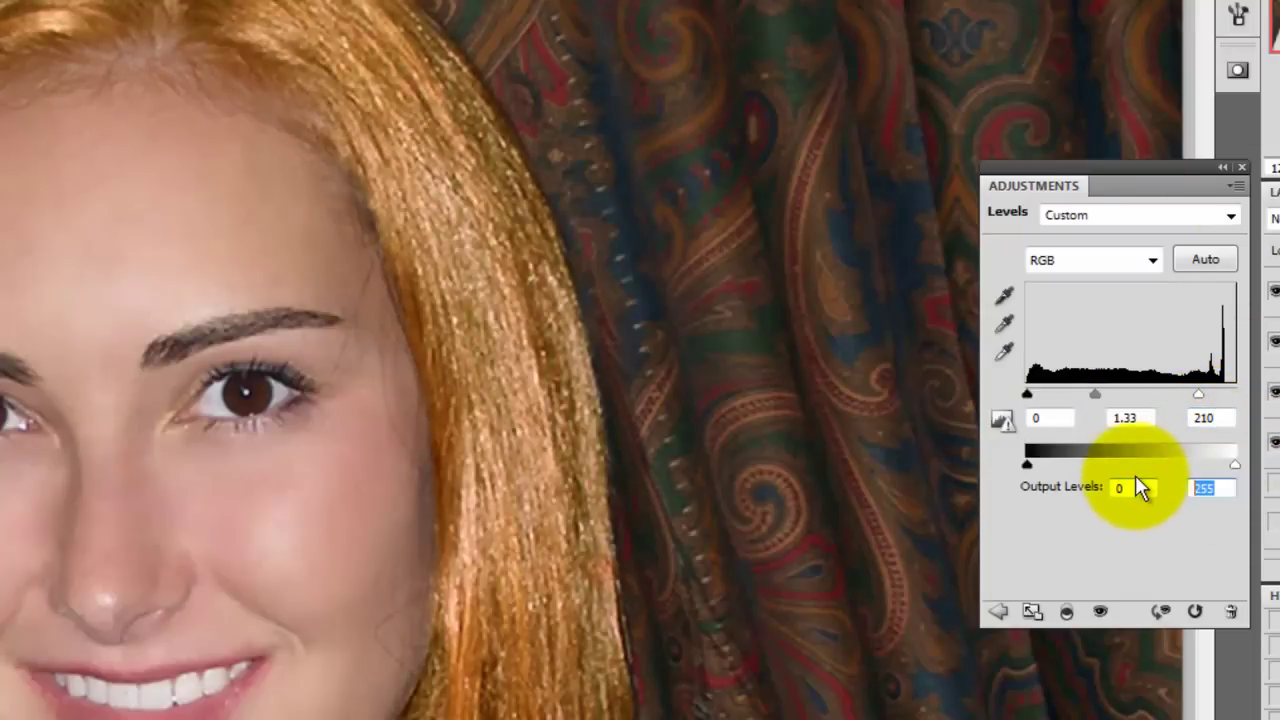
type("226")
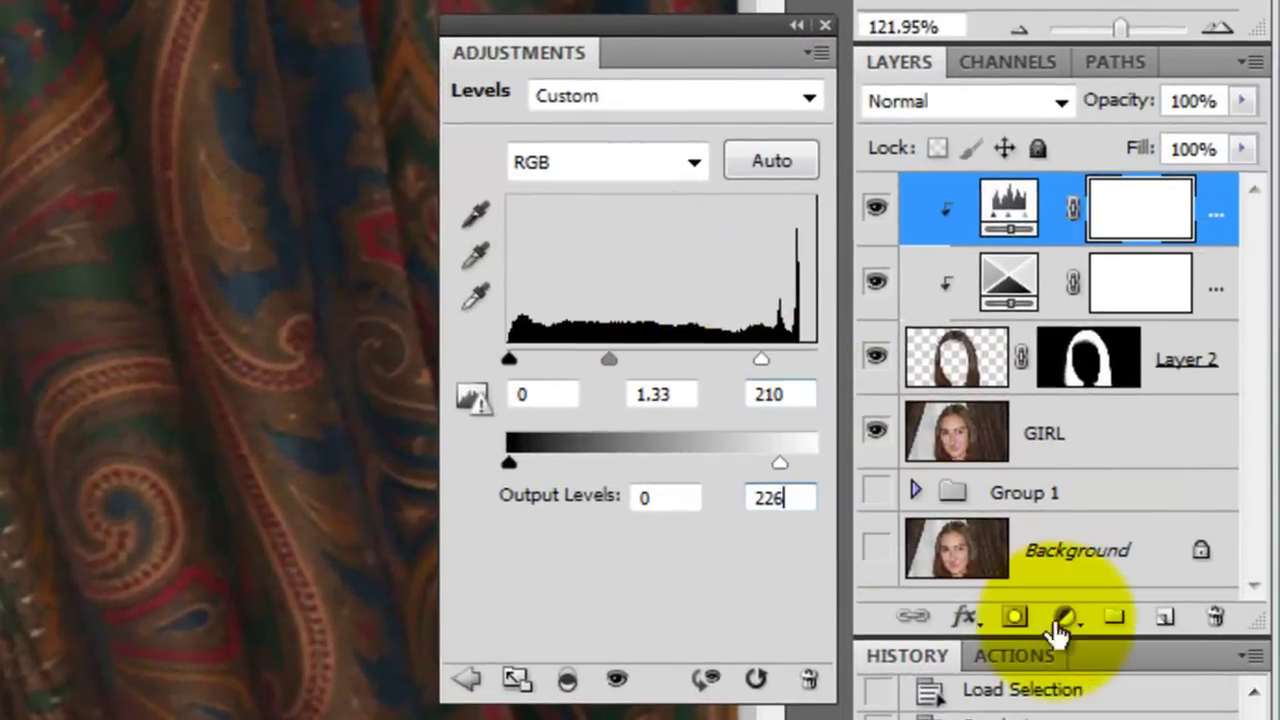
Step: Add a clipped Vibrance adjustment layer with Vibrance -20, then target the Saturation value
left_click(1064, 618)
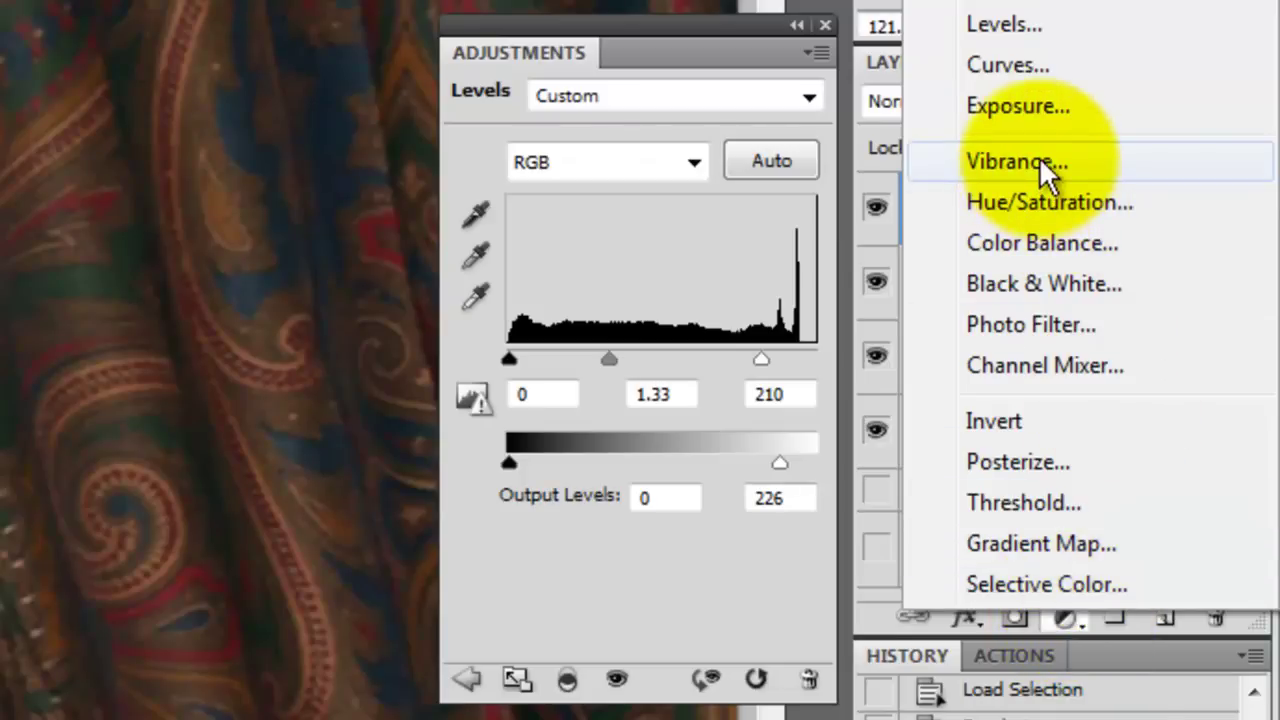
left_click(1037, 160)
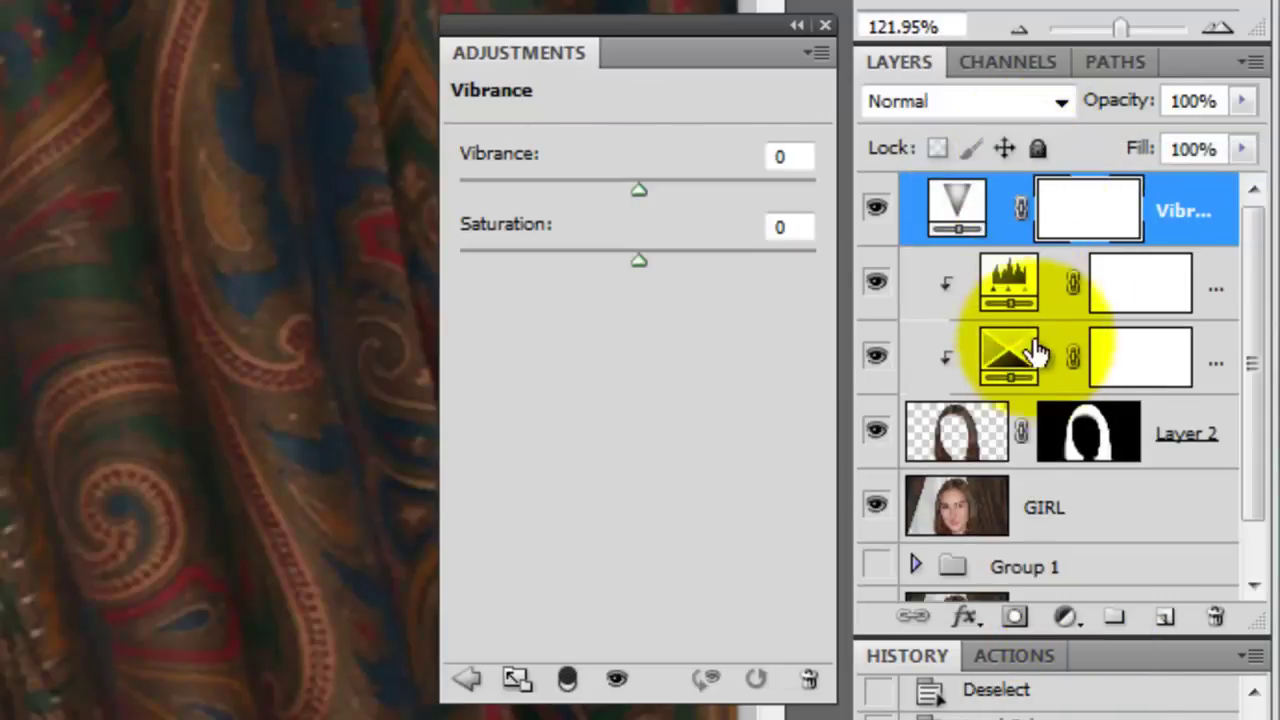
left_click(1066, 246, "alt")
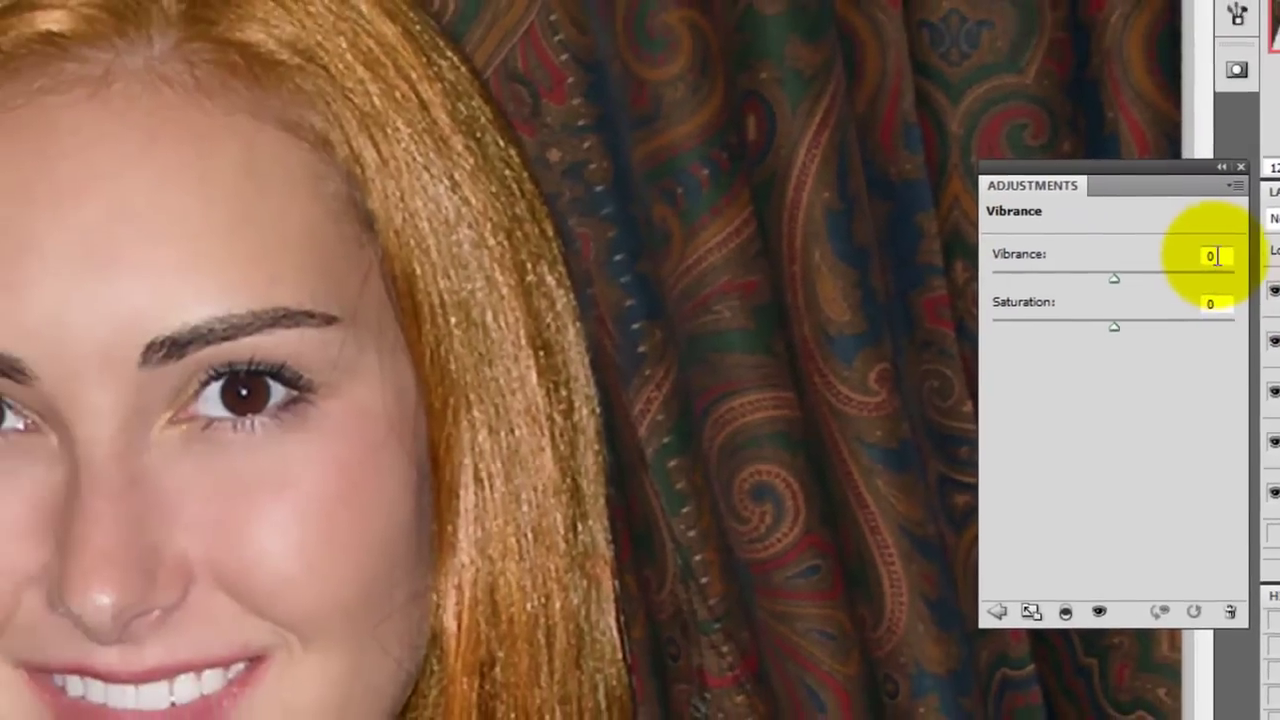
left_click(788, 156)
type("-2")
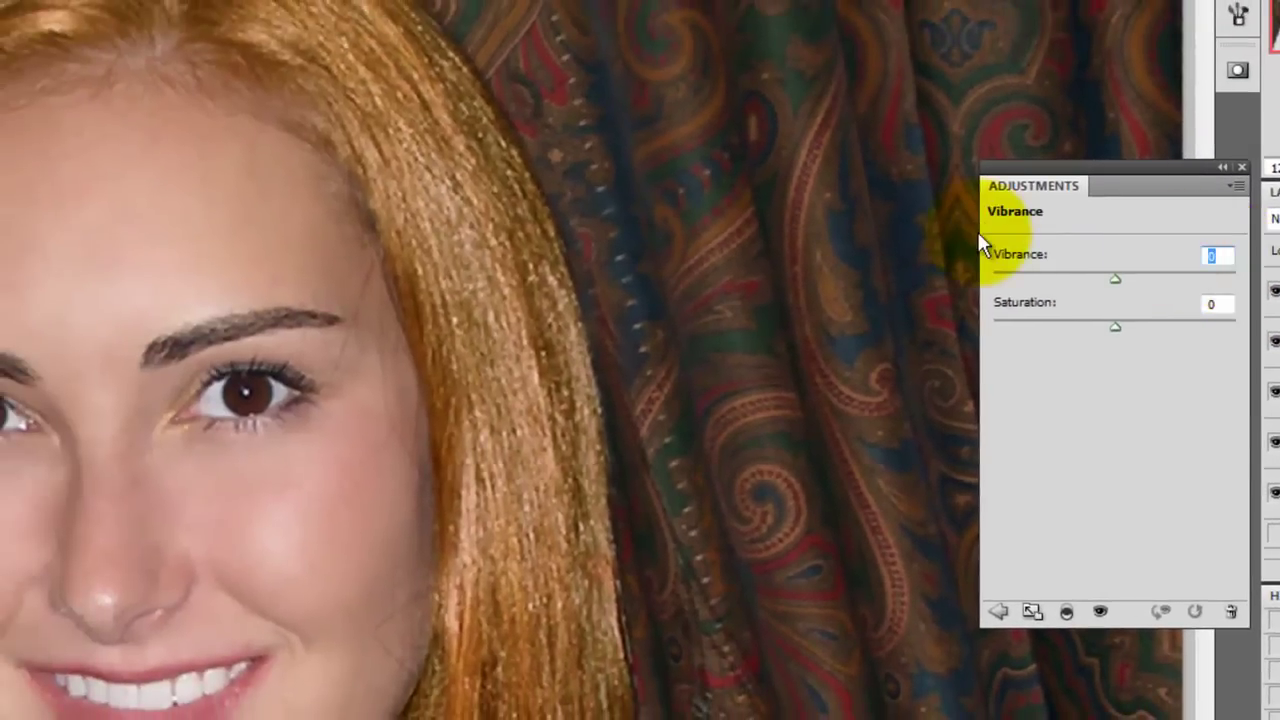
type("0")
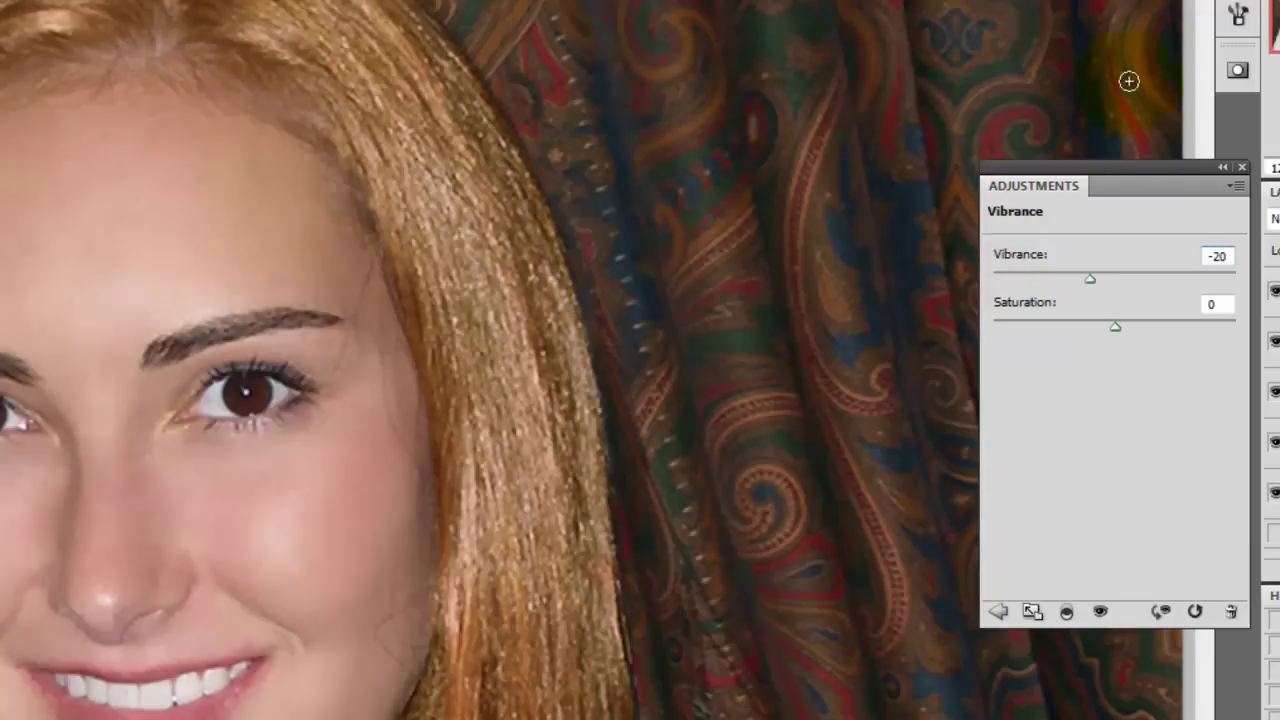
left_click(1205, 305)
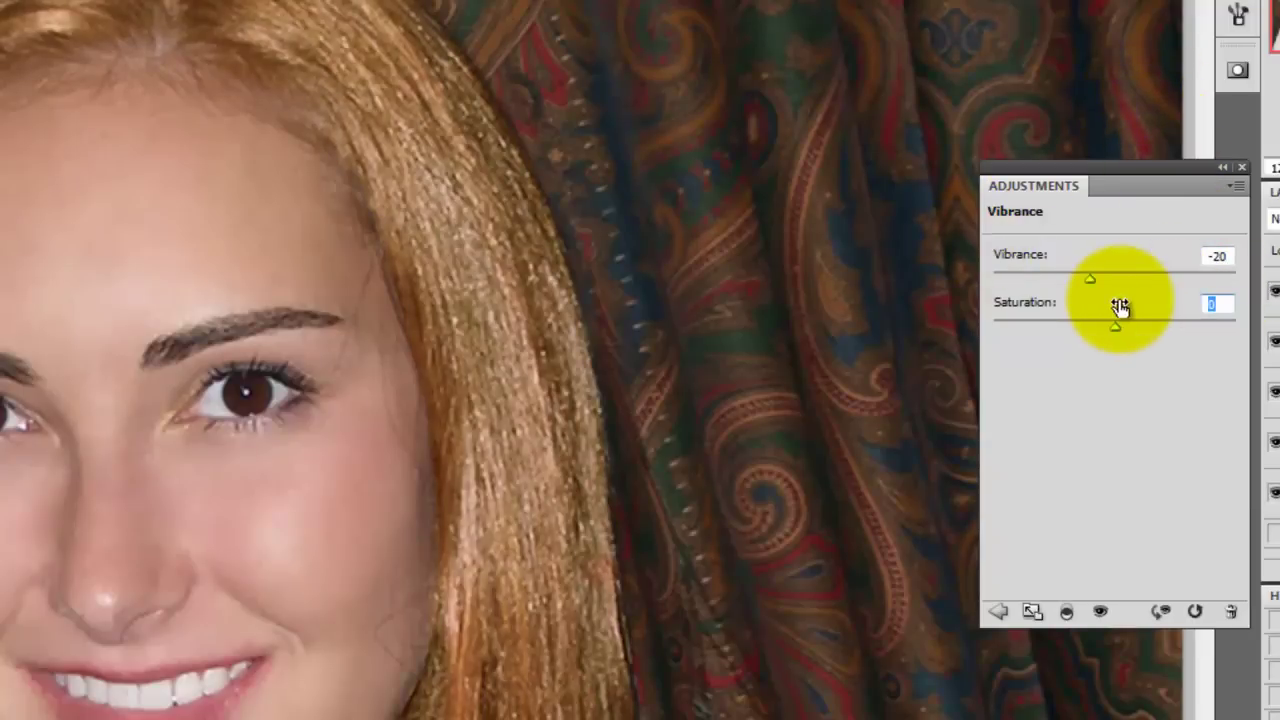
type("-20")
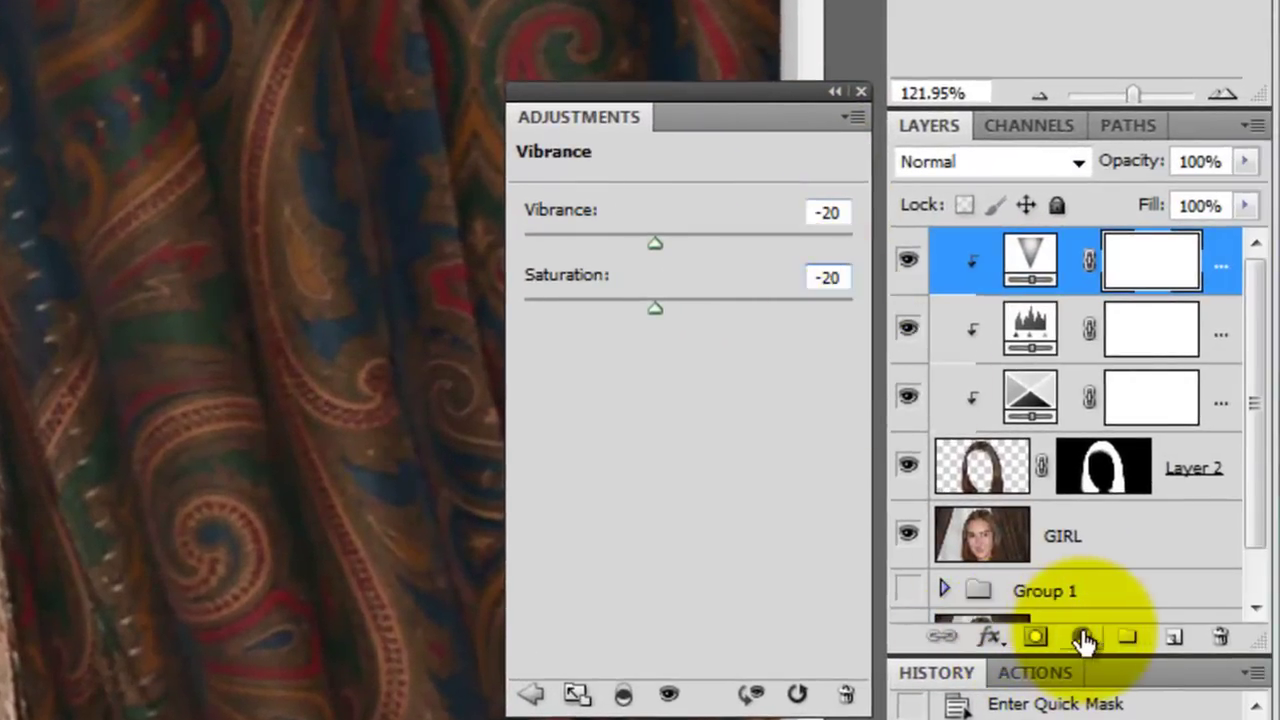
Step: Add a clipped Brightness/Contrast adjustment with Brightness 10 and Contrast -50
left_click(1082, 637)
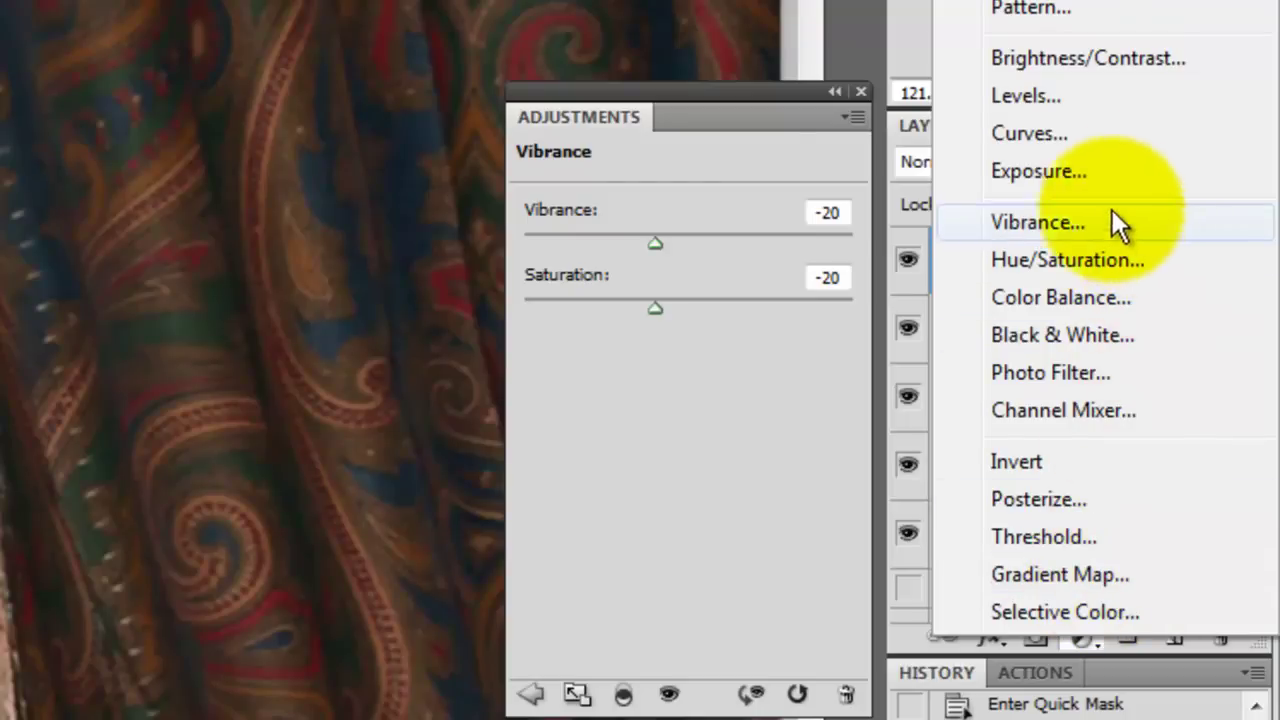
left_click(1079, 58)
left_click(1090, 290, "alt")
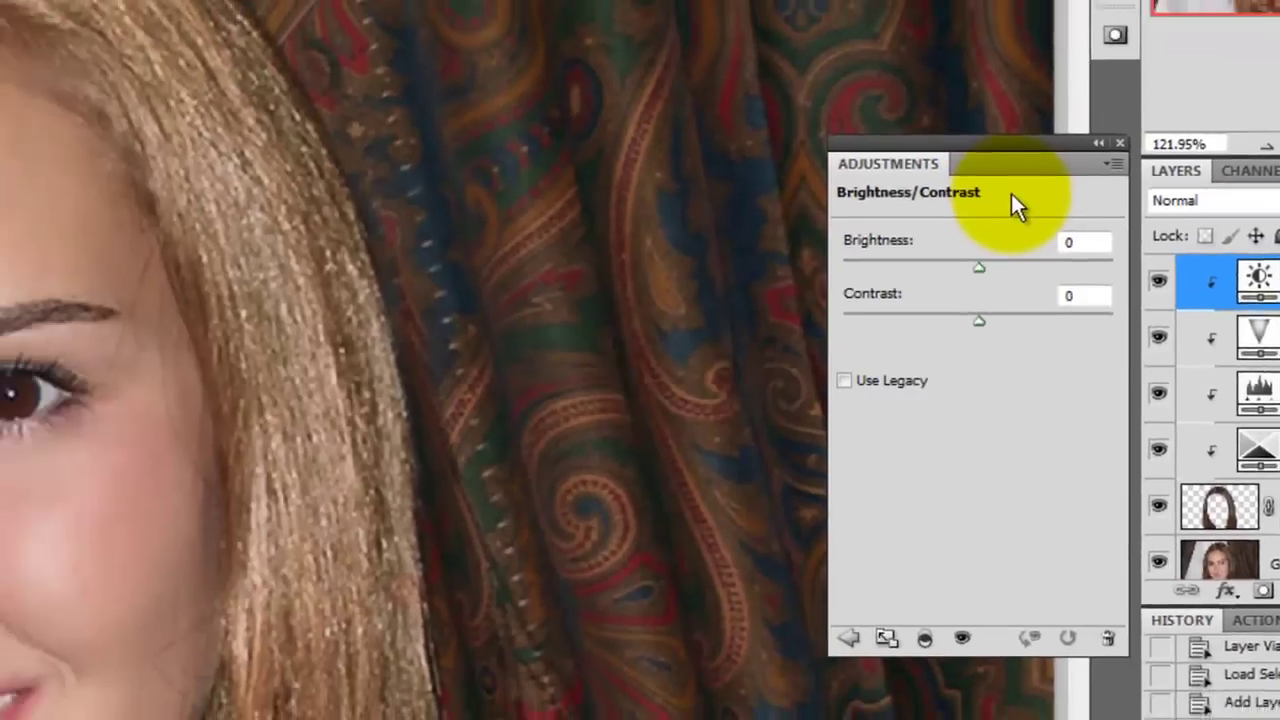
left_click(808, 212)
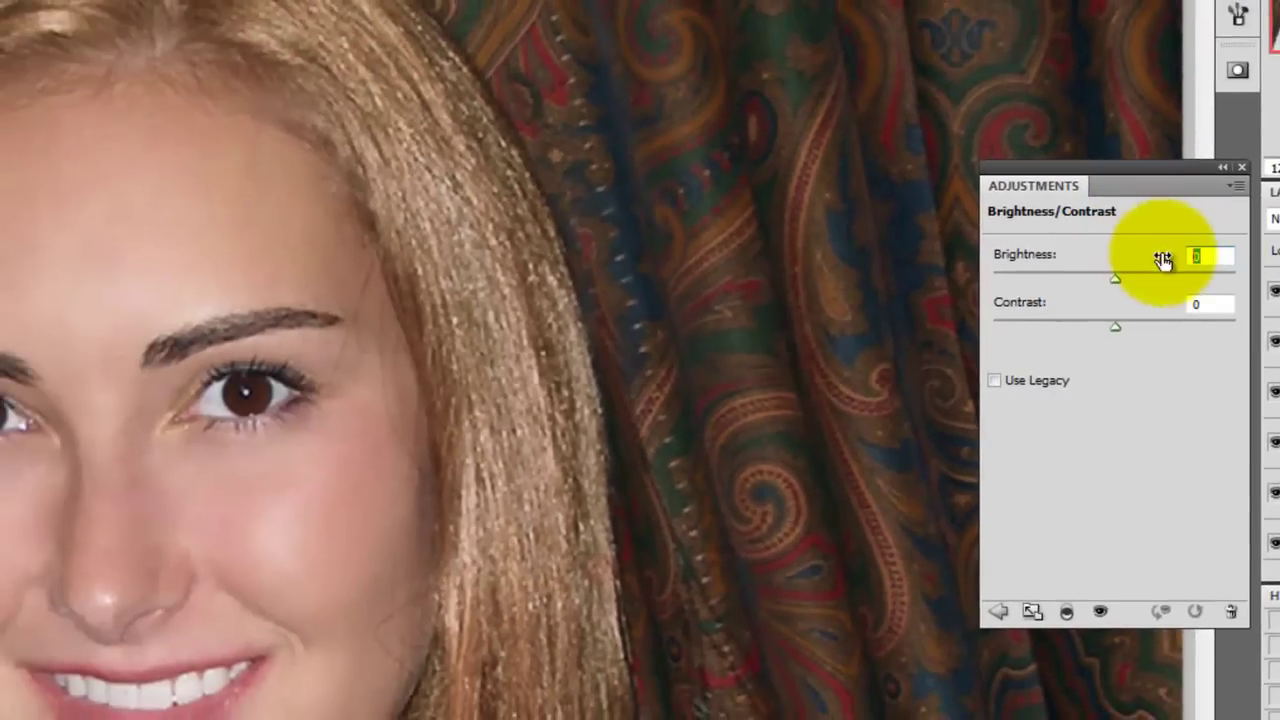
type("10")
key("Tab")
type("-50")
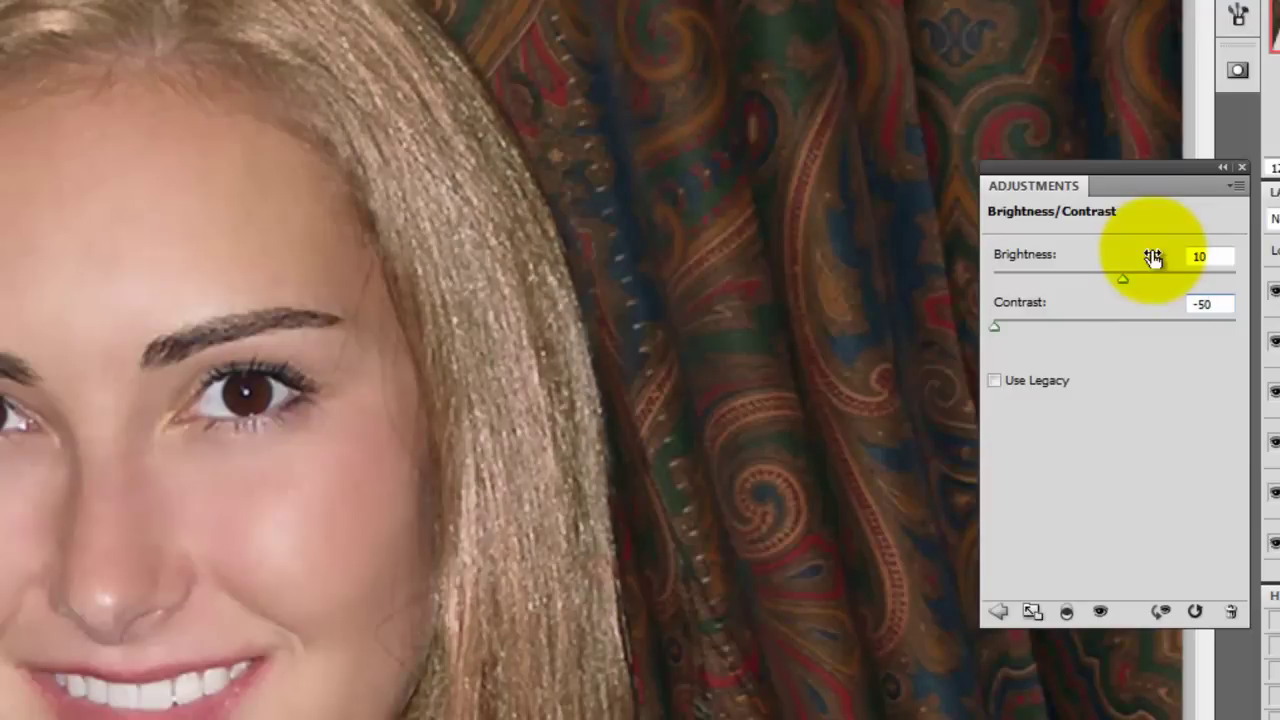